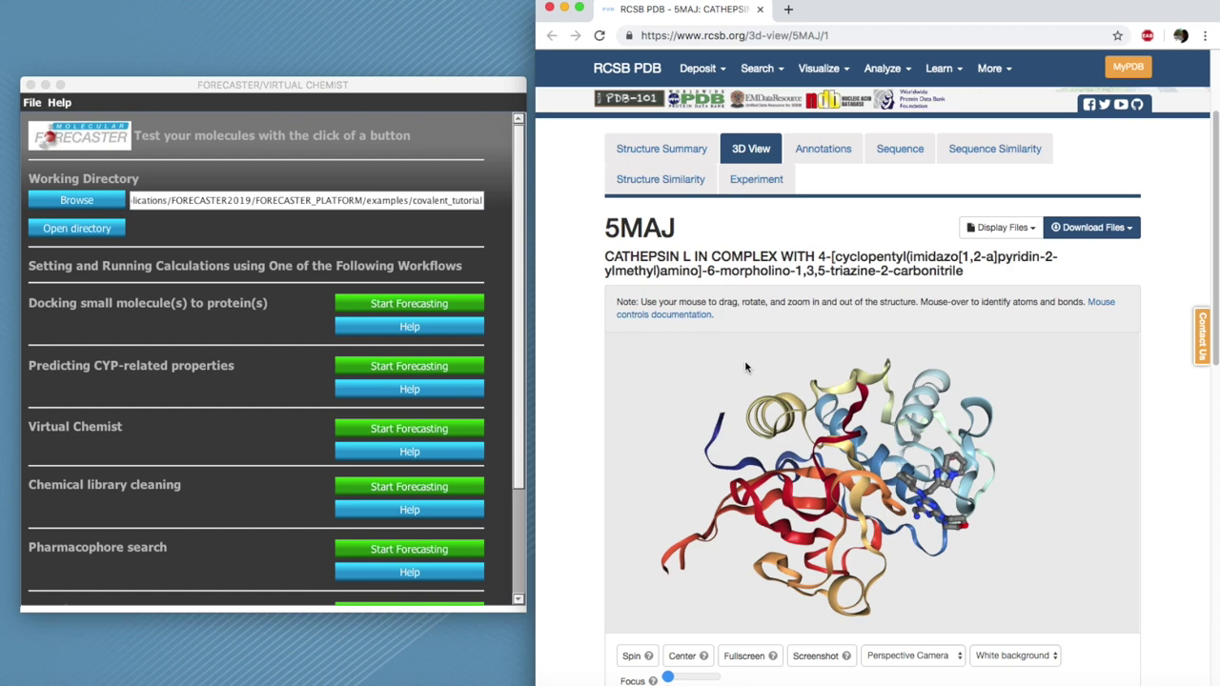
Step: Rotate the 5MAJ cathepsin L structure in RCSB PDB, then minimize the browser
drag(831, 403, 805, 349)
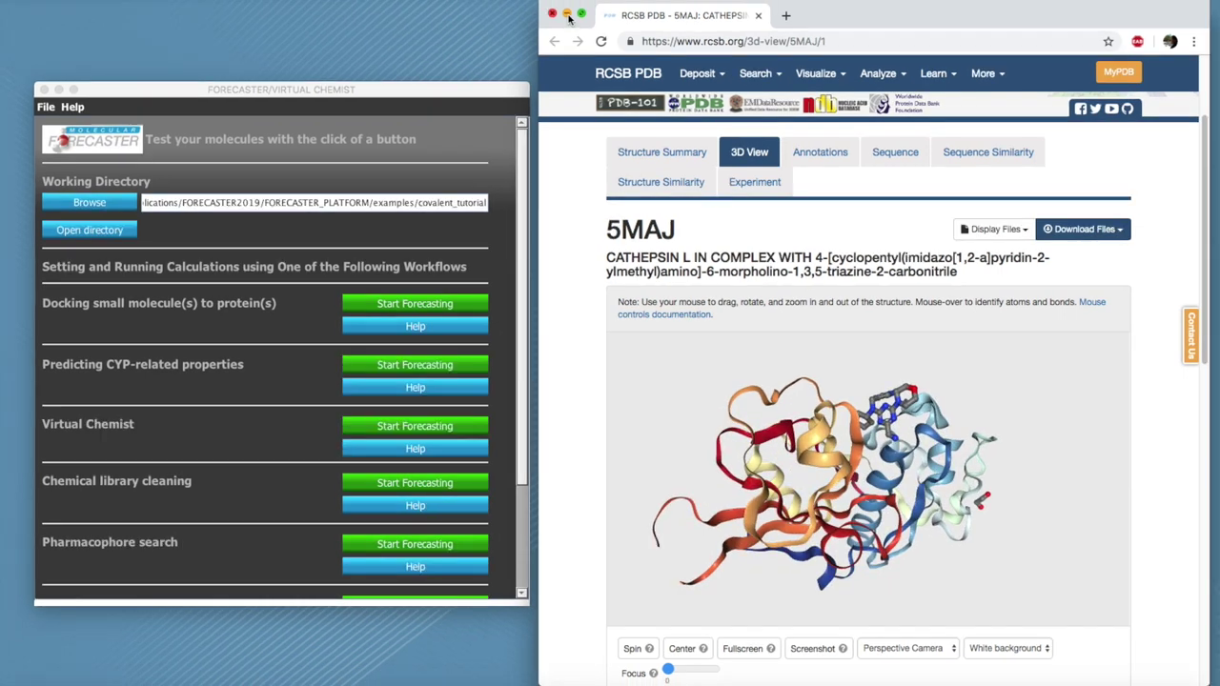
click(567, 9)
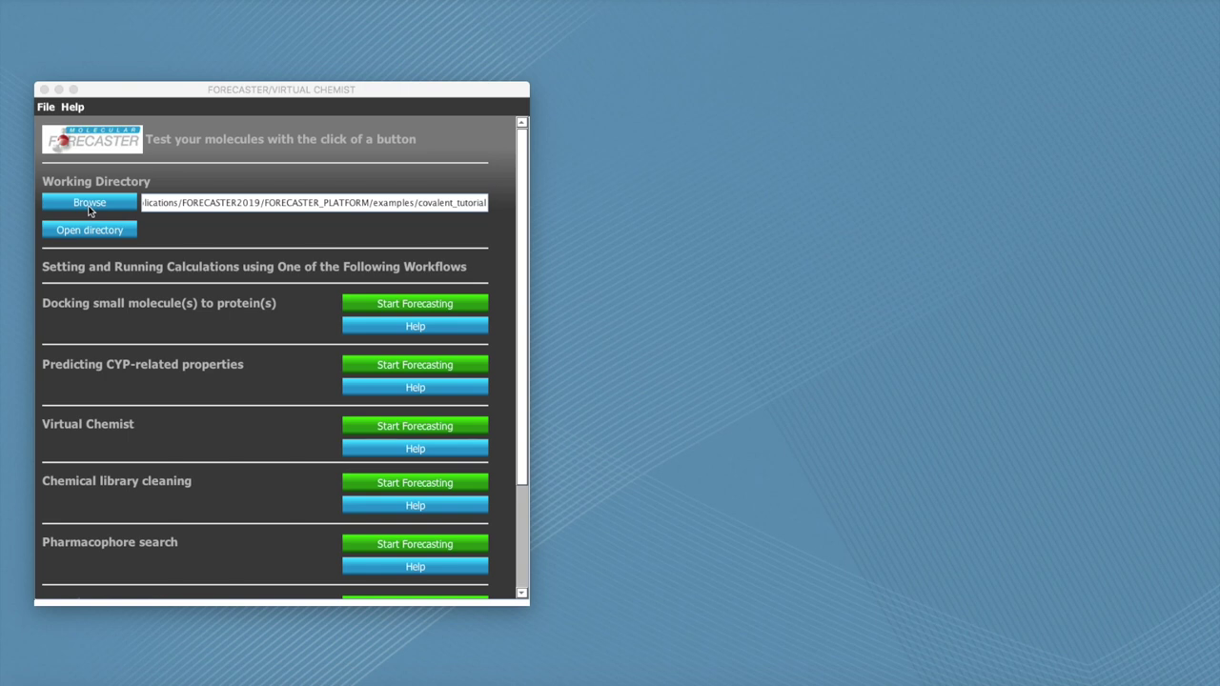
Step: Start a small-molecule docking workflow and download the 5MAJ PDB structure
click(456, 307)
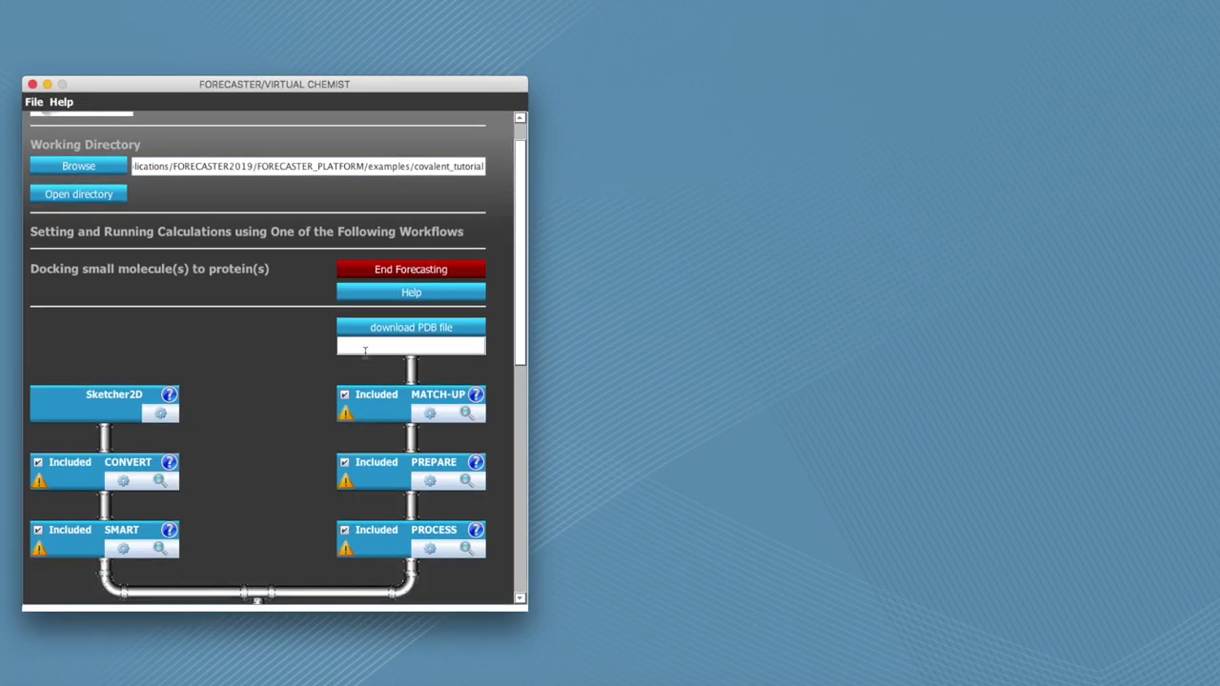
click(368, 348)
text(5MAJ)
click(406, 329)
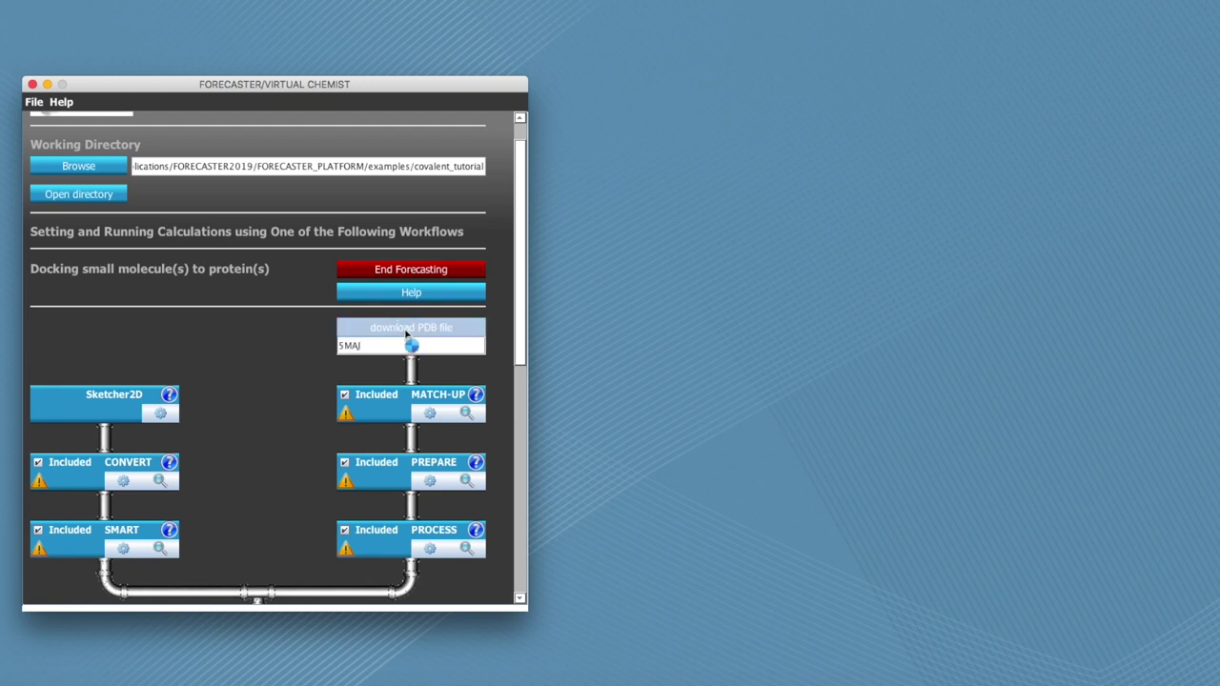
Step: Exclude MATCH-UP and CONVERT from the workflow and bring up the PREPARE settings
click(344, 395)
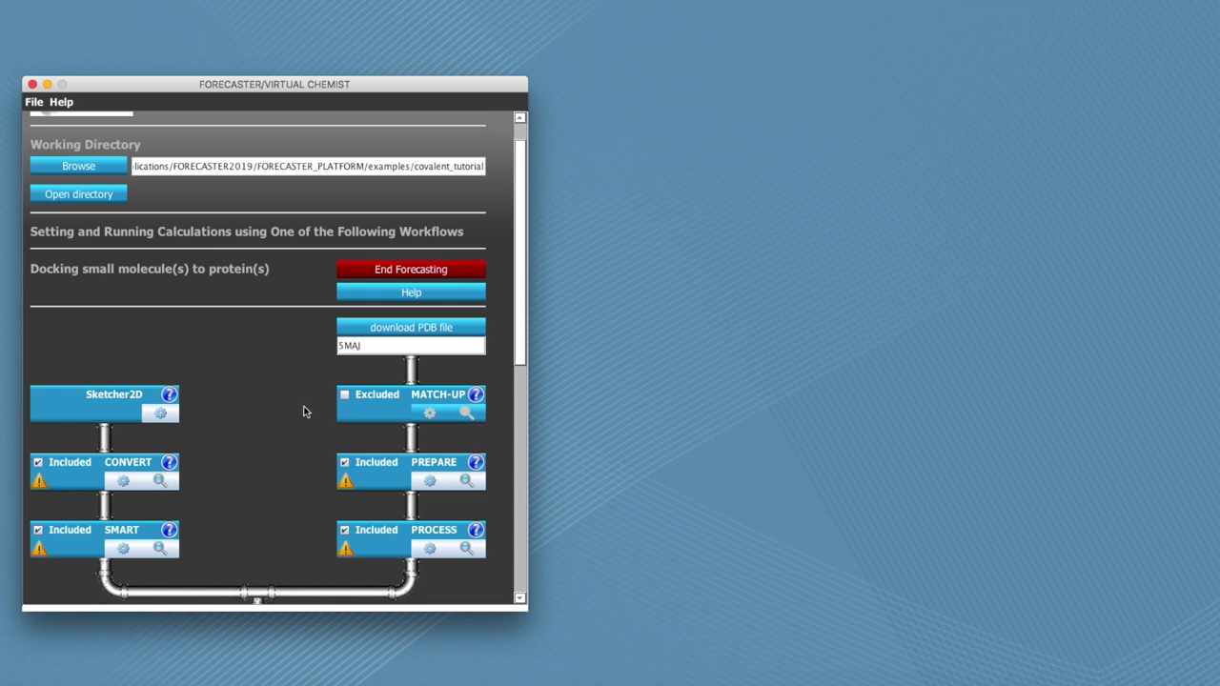
click(37, 463)
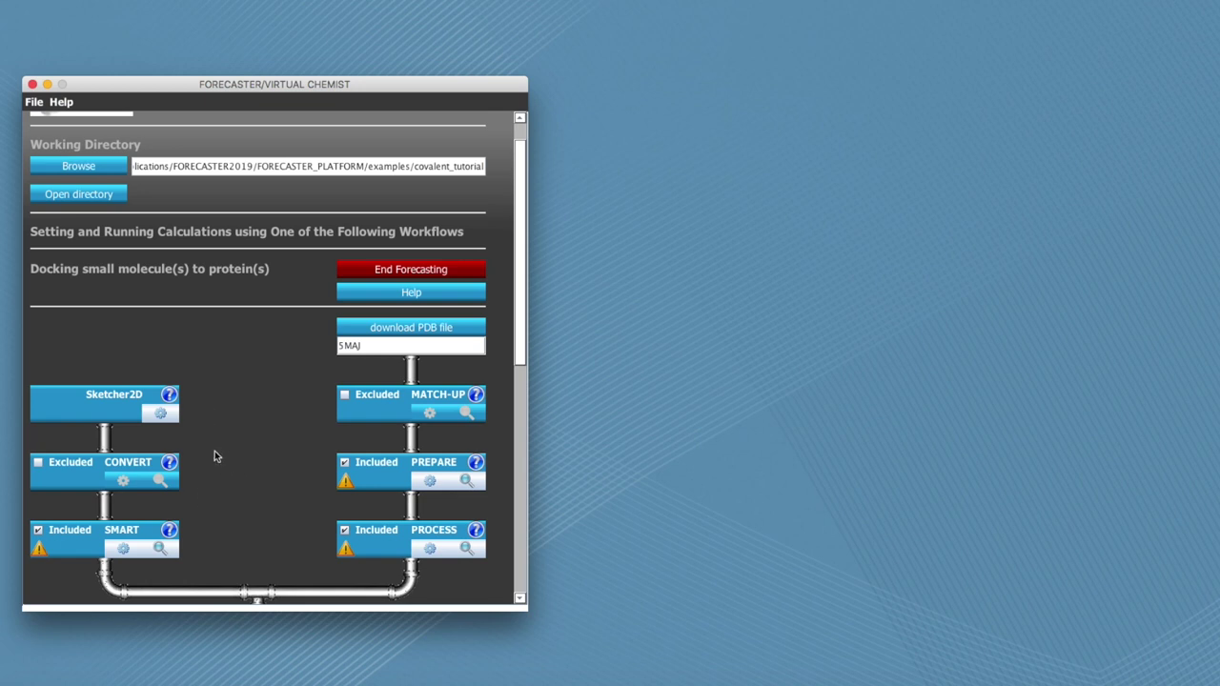
scroll(230, 464, up, 1)
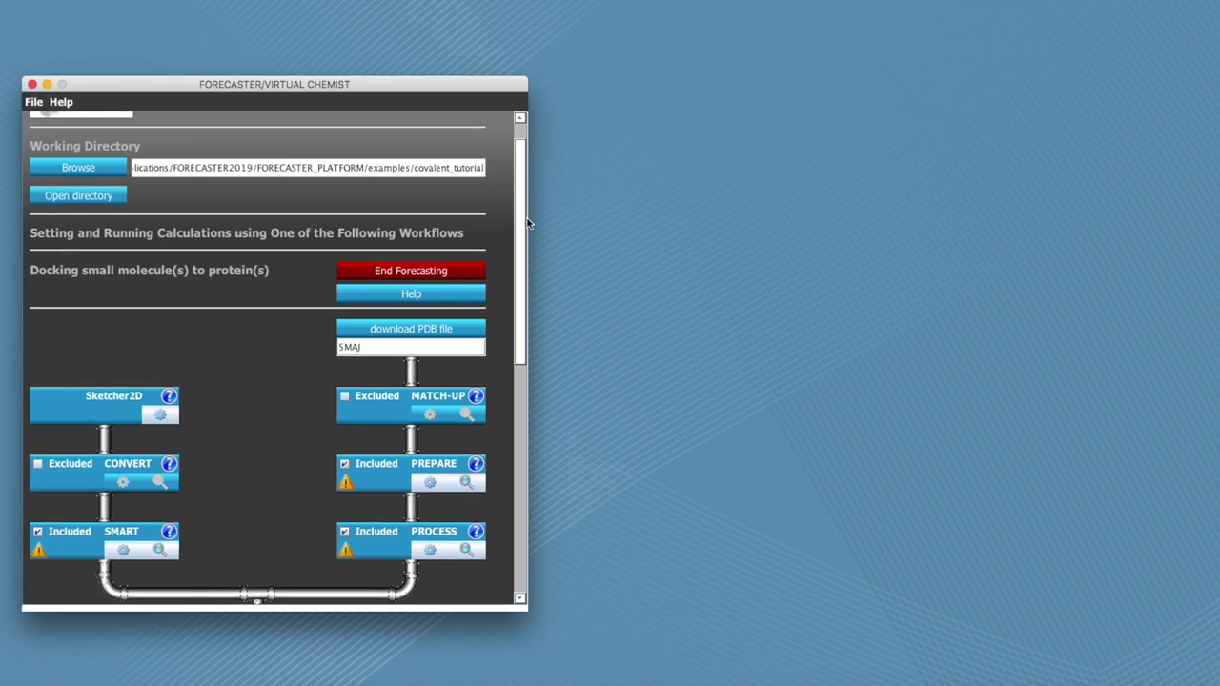
drag(522, 203, 518, 265)
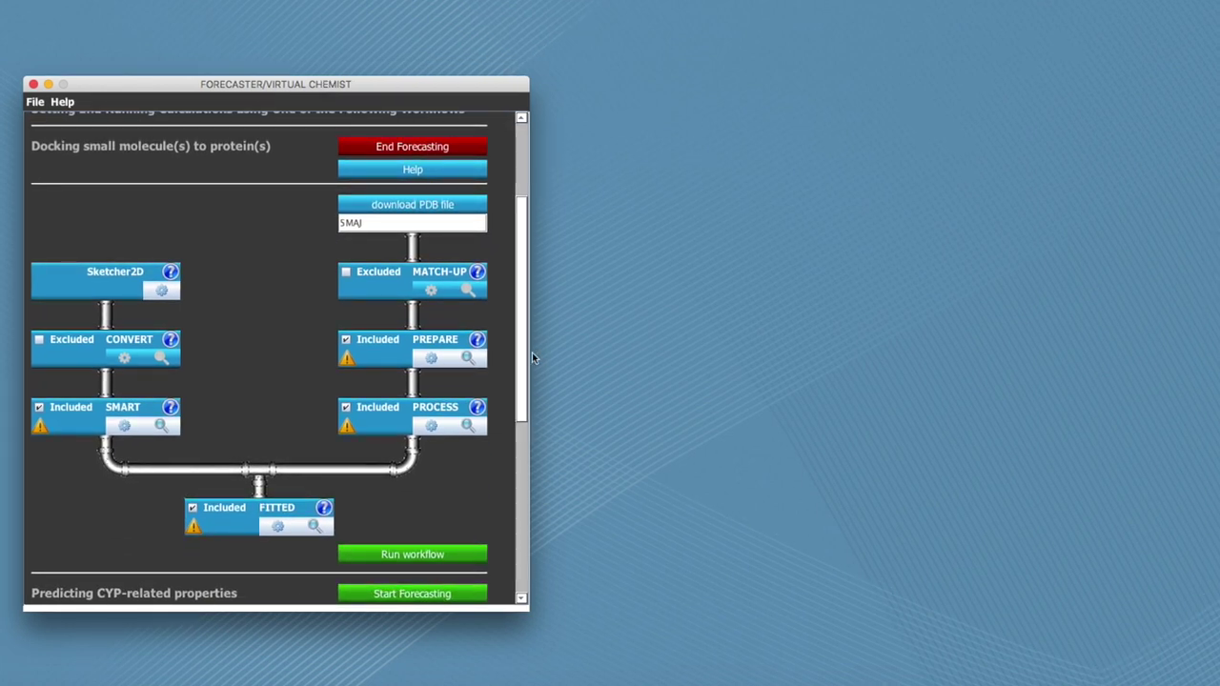
click(438, 364)
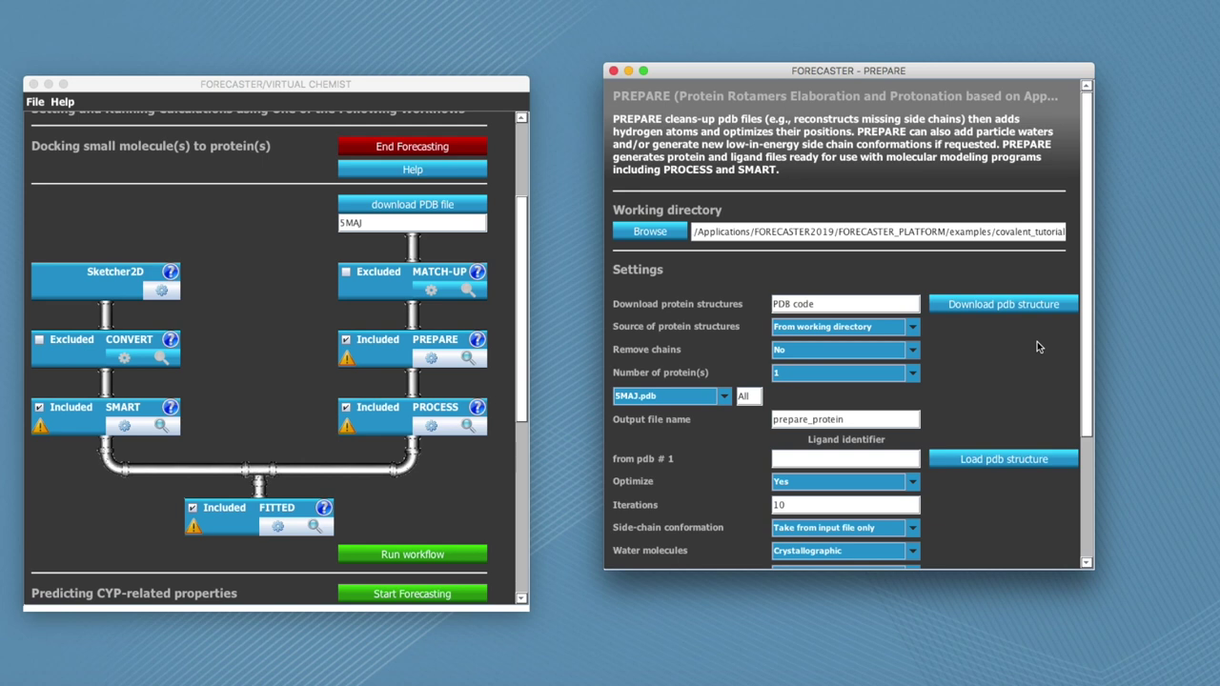
Step: Load 5MAJ.pdb from the PREPARE settings into Jmol and look at ligand 7KH A 301
scroll(1038, 347, down, 2)
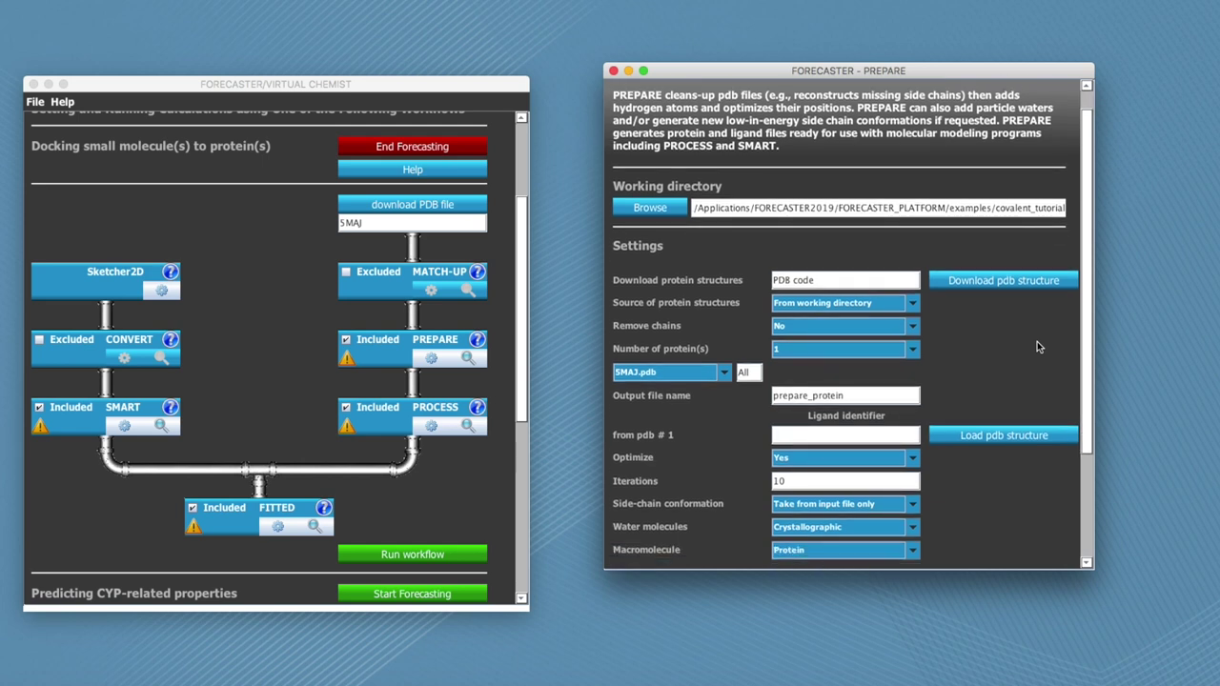
scroll(1038, 347, down, 4)
scroll(1038, 347, down, 7)
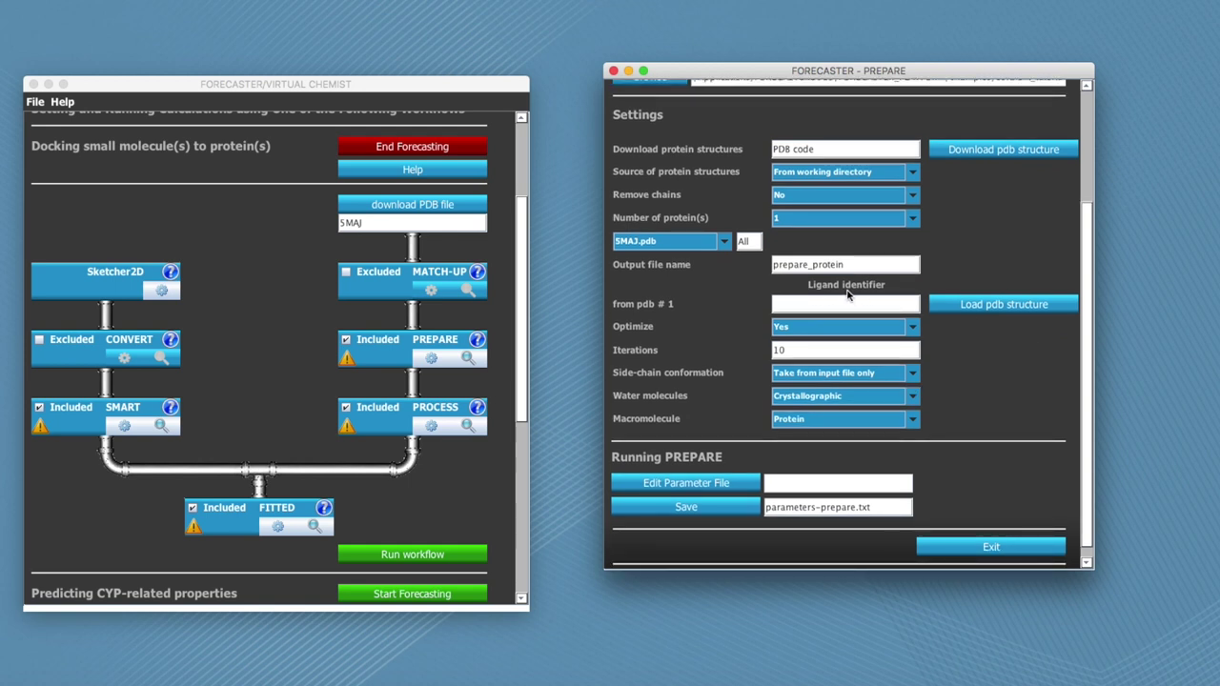
click(982, 305)
drag(700, 271, 757, 308)
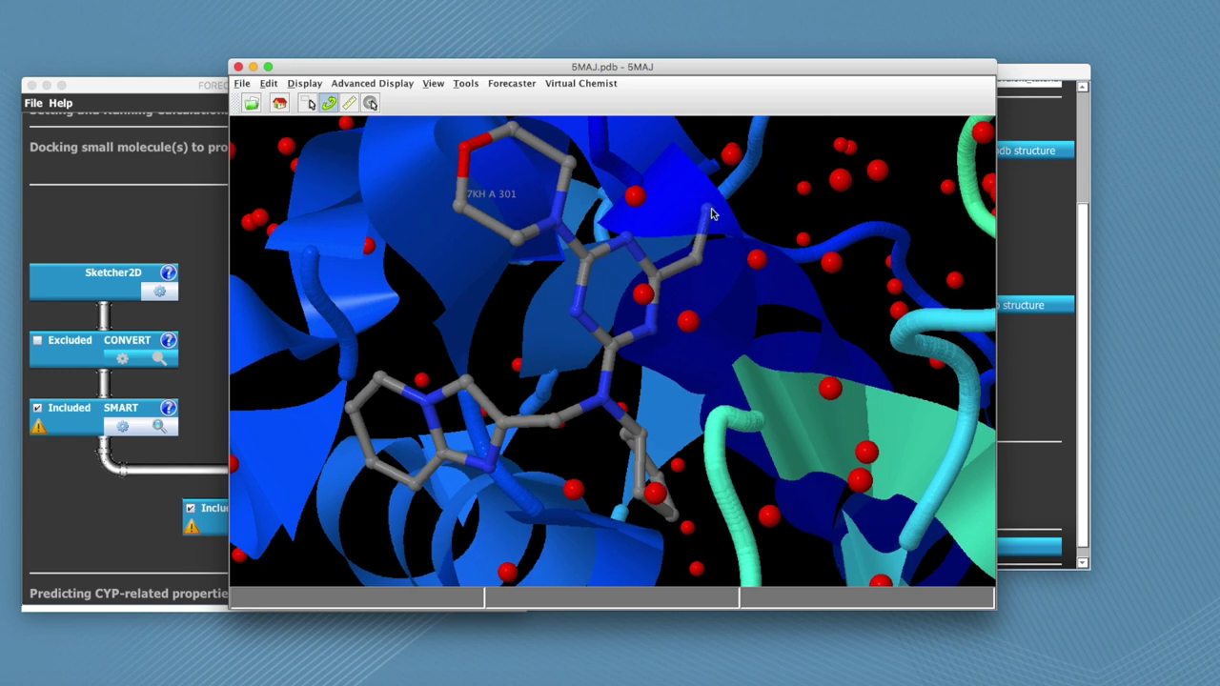
Step: Rotate and zoom the Jmol view in close on ligand 7KH's nitrile group
drag(702, 266, 703, 308)
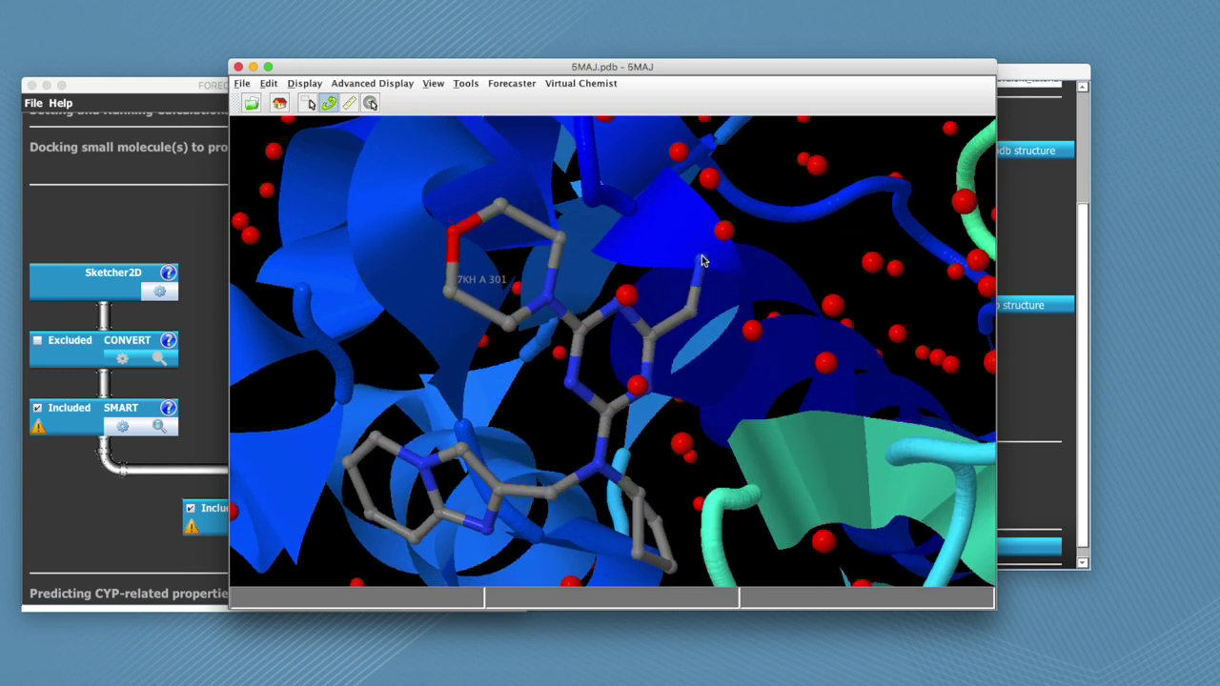
drag(699, 332, 682, 326)
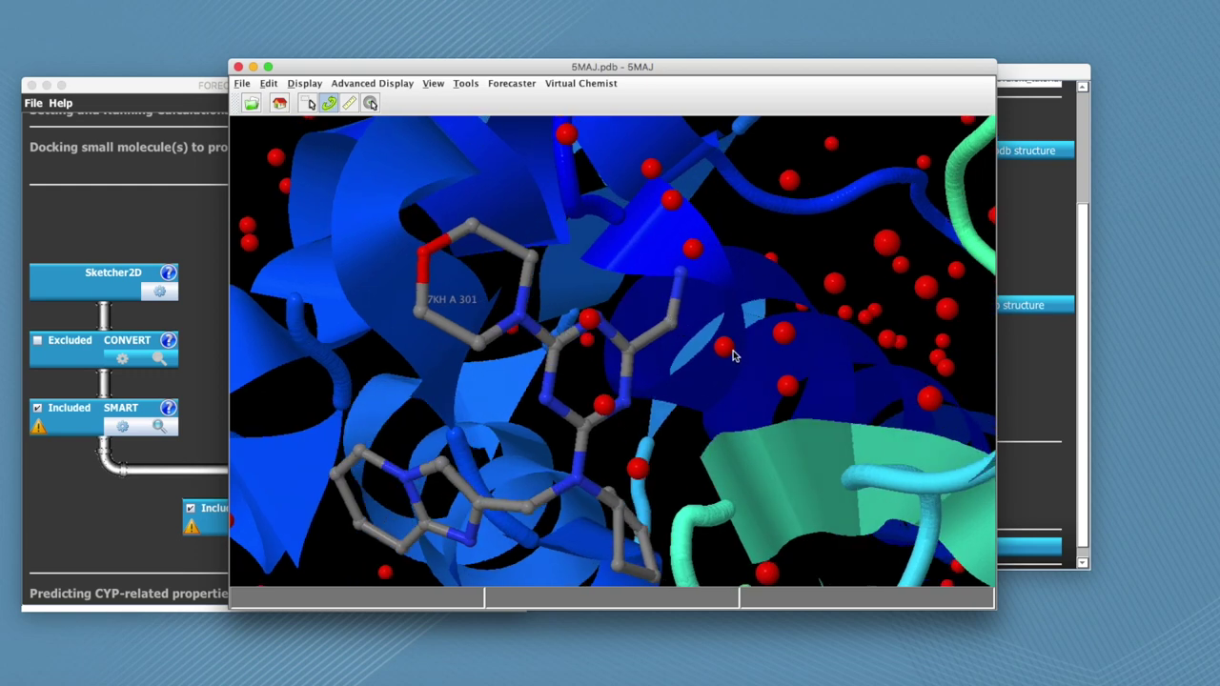
scroll(702, 327, up, 5)
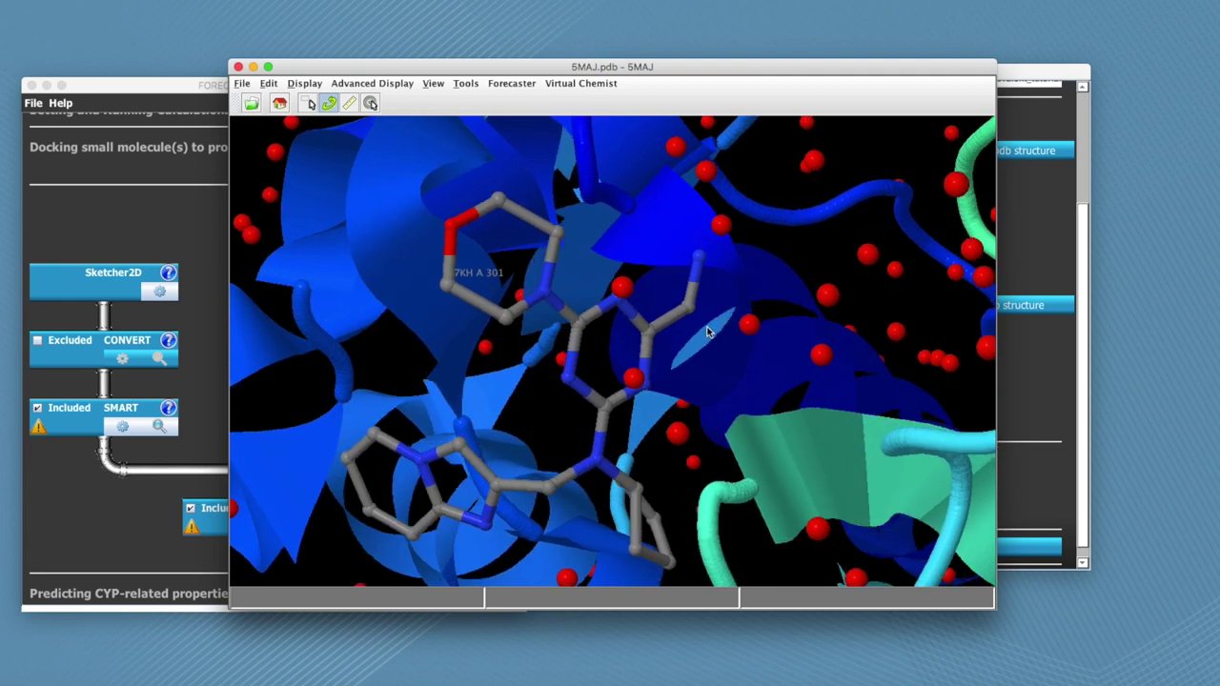
drag(700, 330, 753, 355)
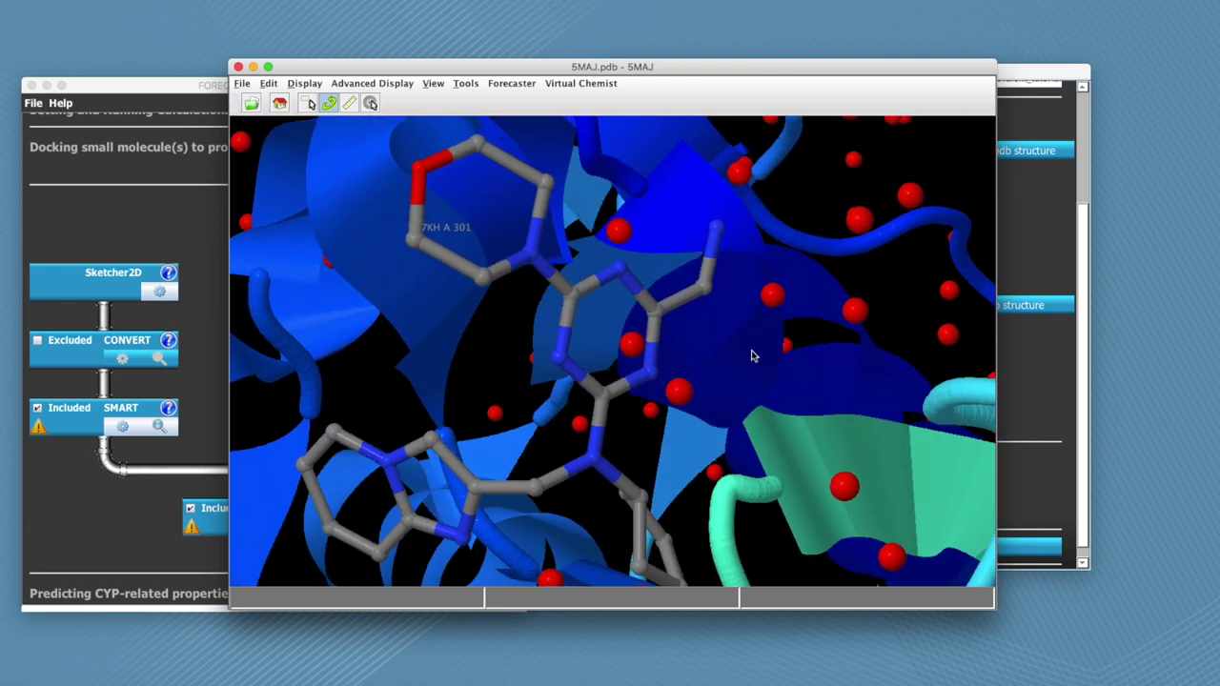
mouse_move(752, 355)
mouse_move(855, 296)
mouse_move(644, 417)
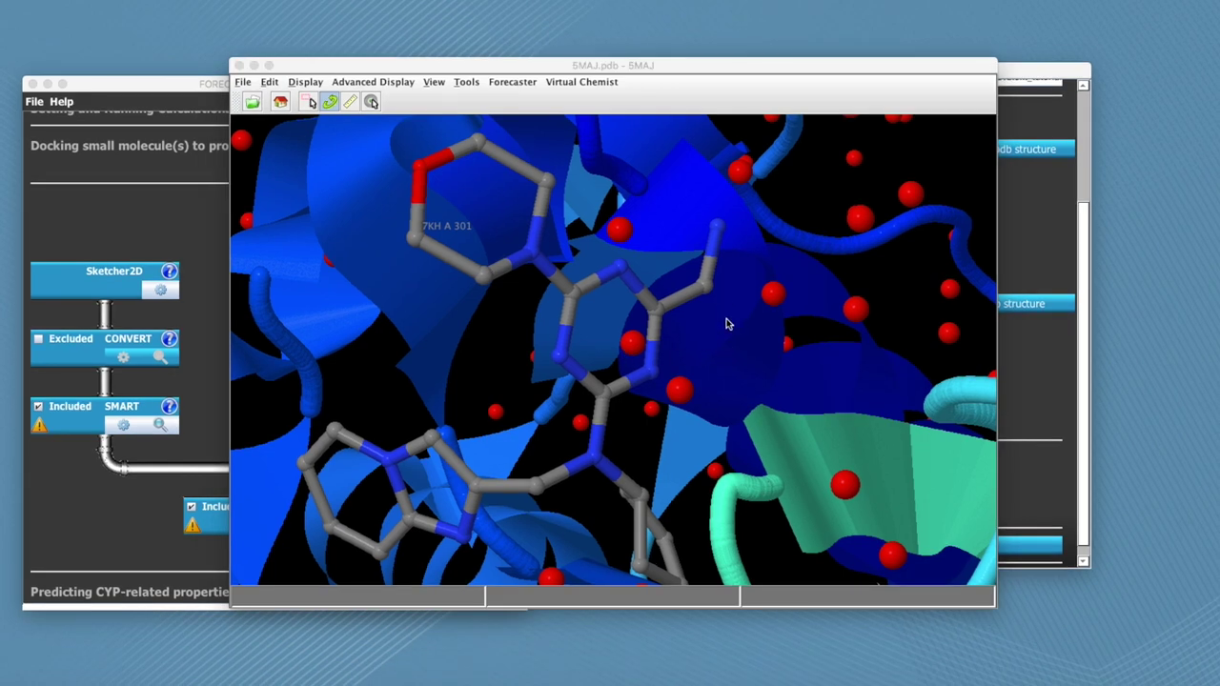
click(728, 303)
scroll(713, 307, up, 10)
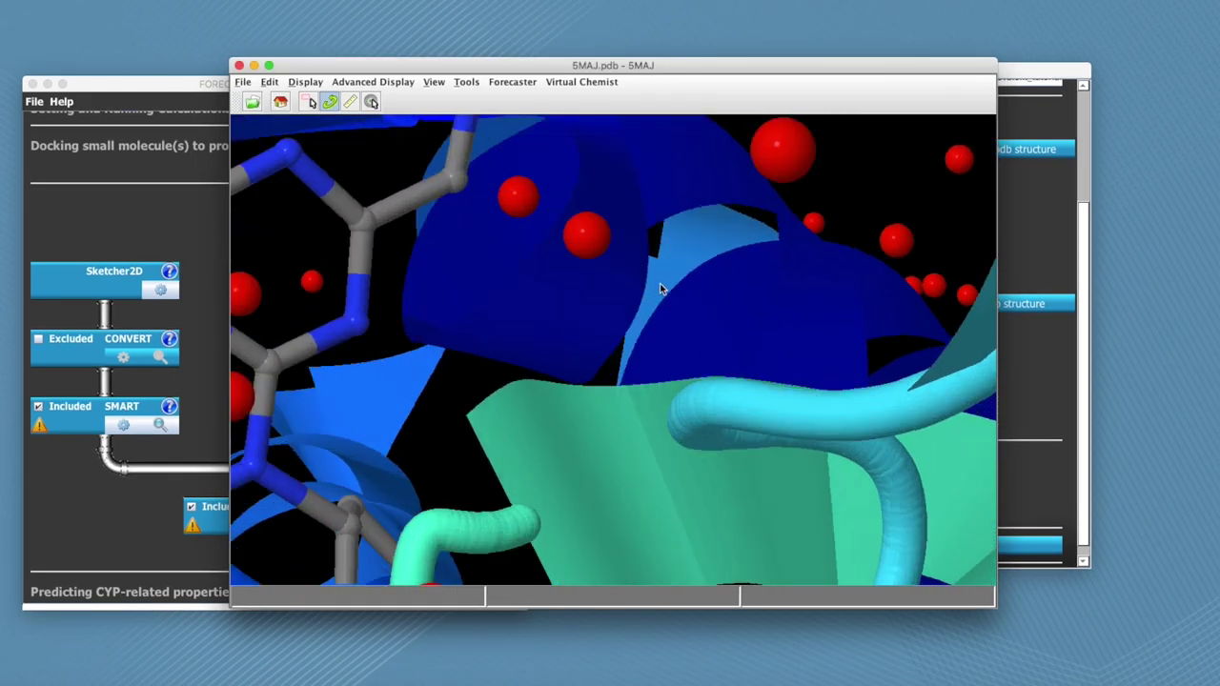
drag(660, 289, 572, 232)
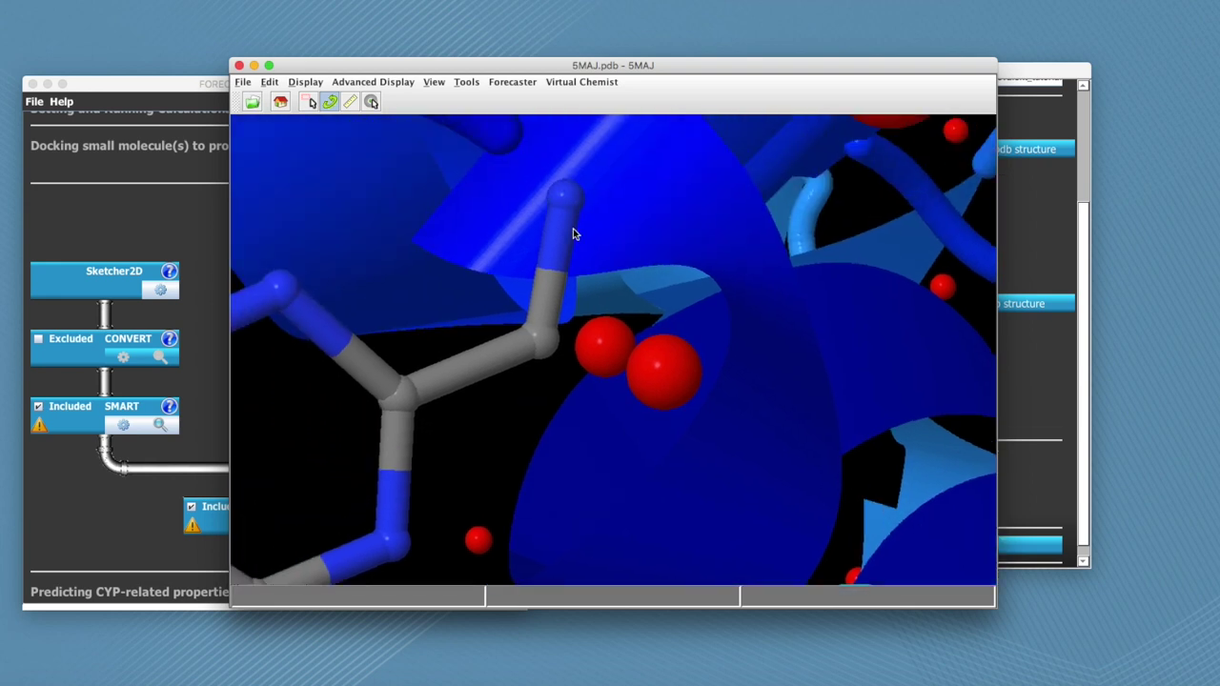
Step: Force sp hybridization on the ligand's terminal nitrogen N7
click(309, 103)
click(563, 190)
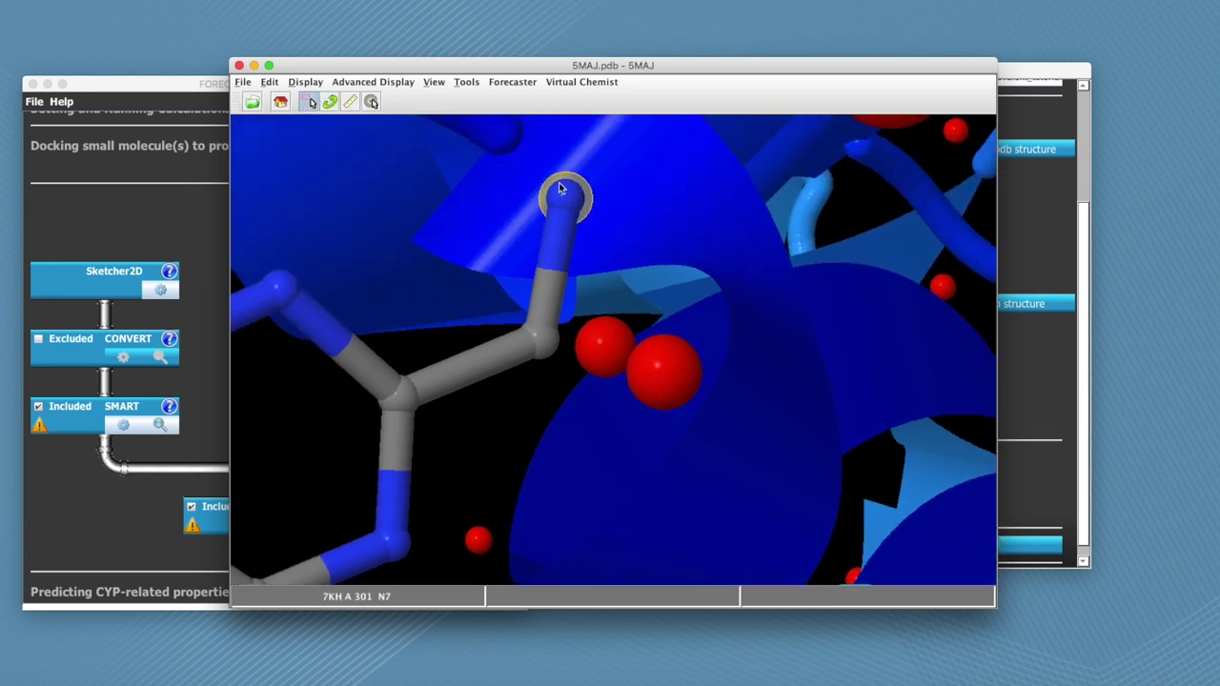
click(511, 84)
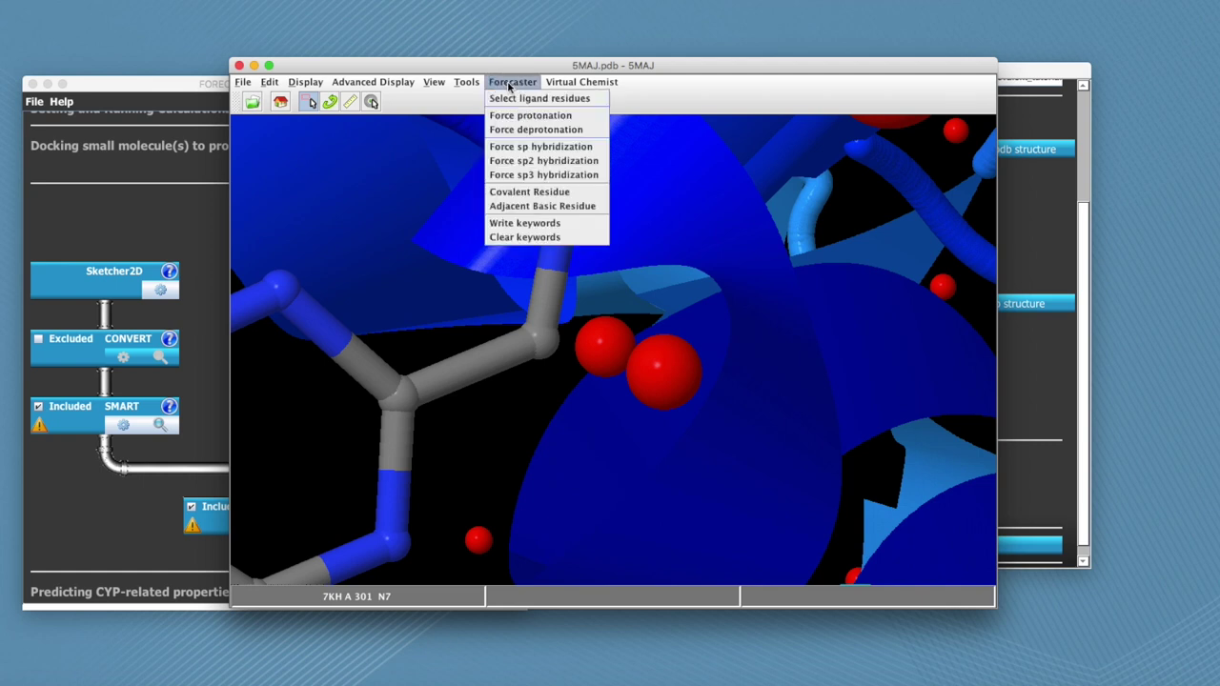
click(537, 149)
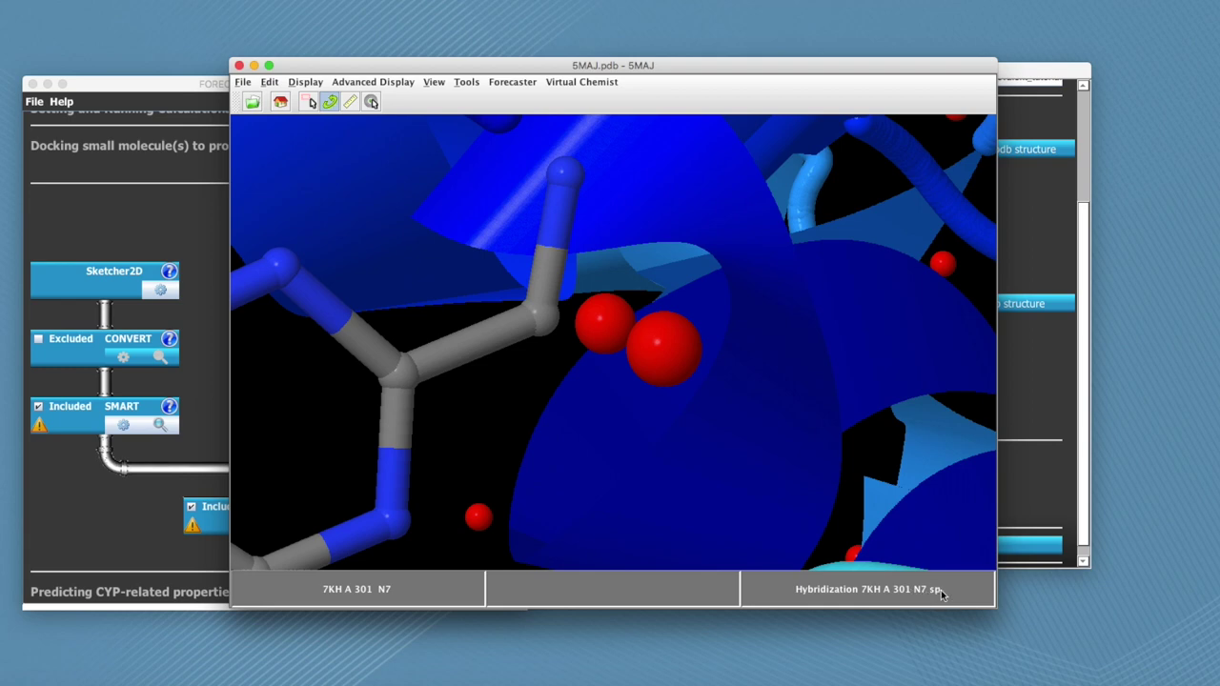
Step: Force sp hybridization on neighbouring ligand carbon C8 of 7KH A 301
drag(588, 390, 701, 444)
click(307, 103)
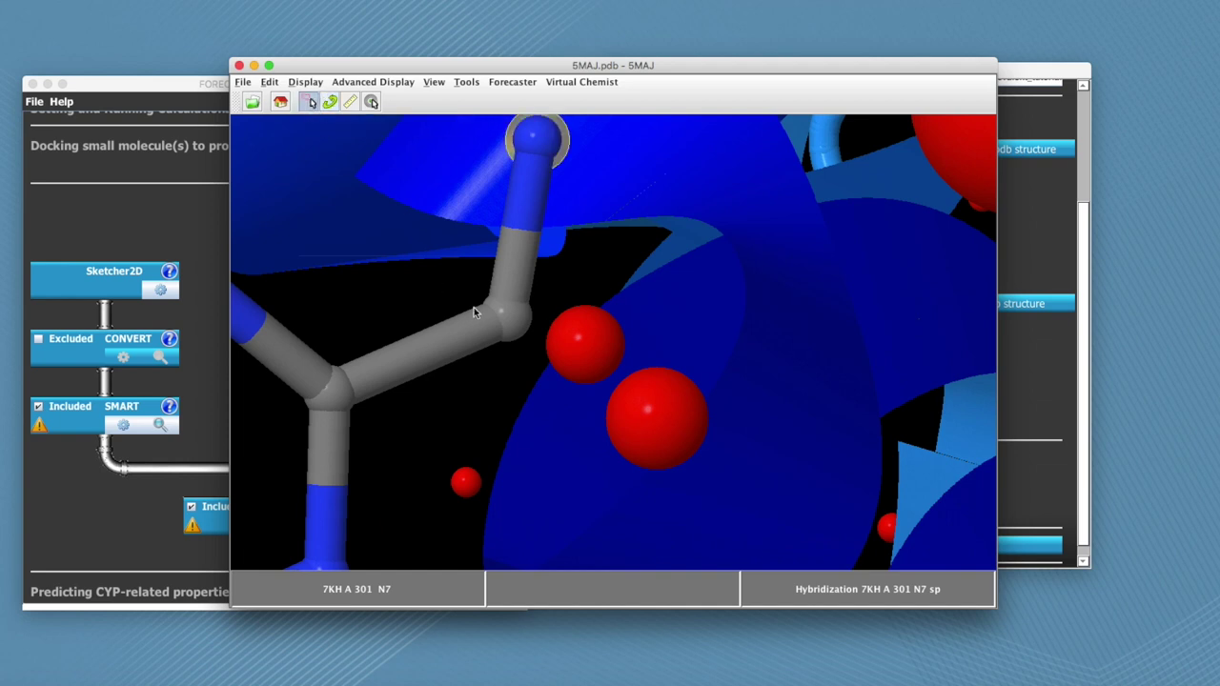
click(525, 82)
click(547, 148)
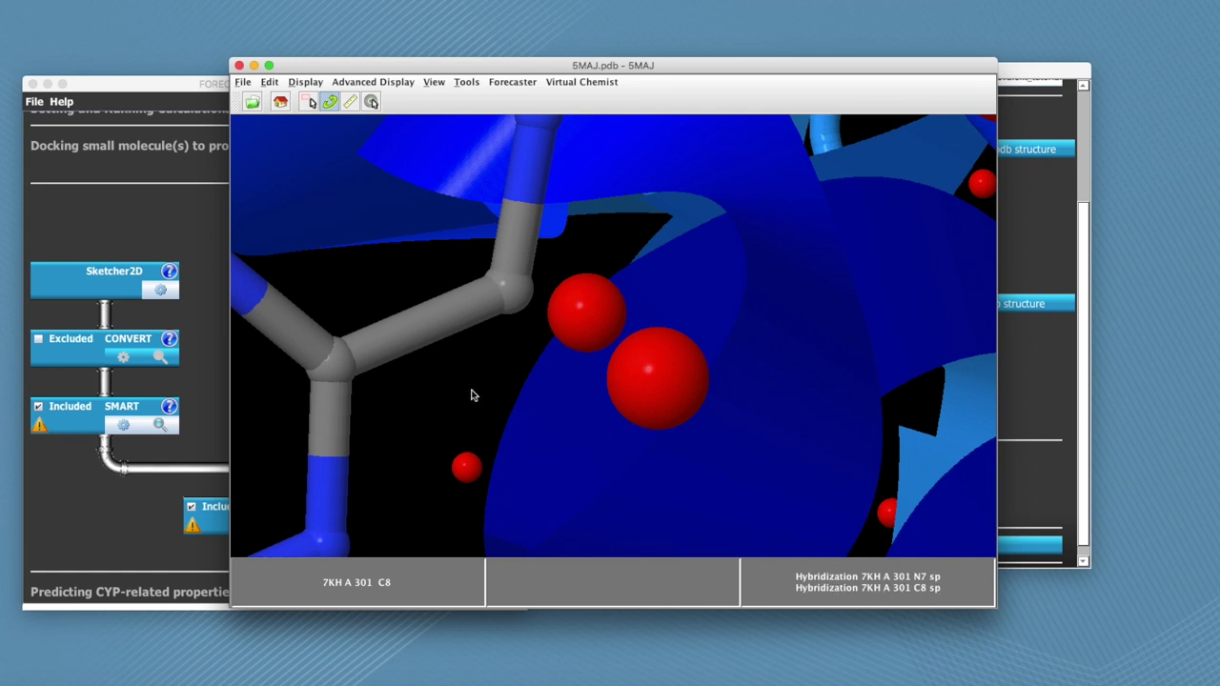
drag(477, 392, 641, 426)
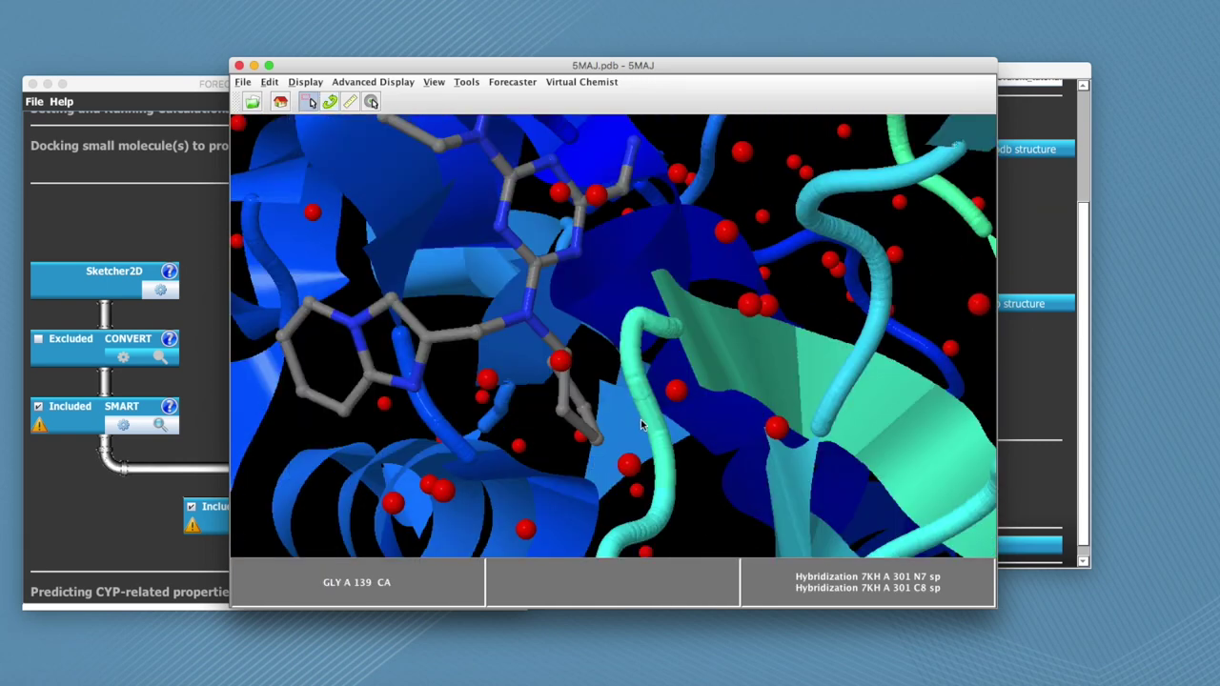
Step: Mark residue 7KH A 301 as the ligand via one of its atoms
click(479, 335)
click(515, 82)
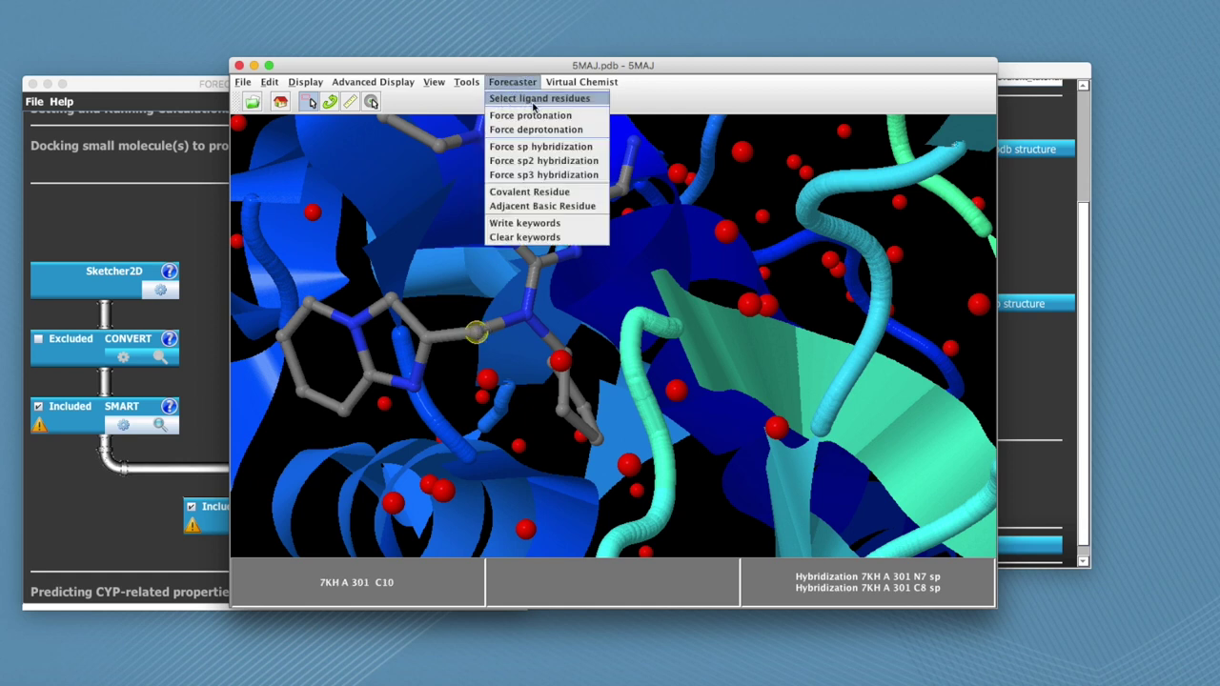
click(533, 99)
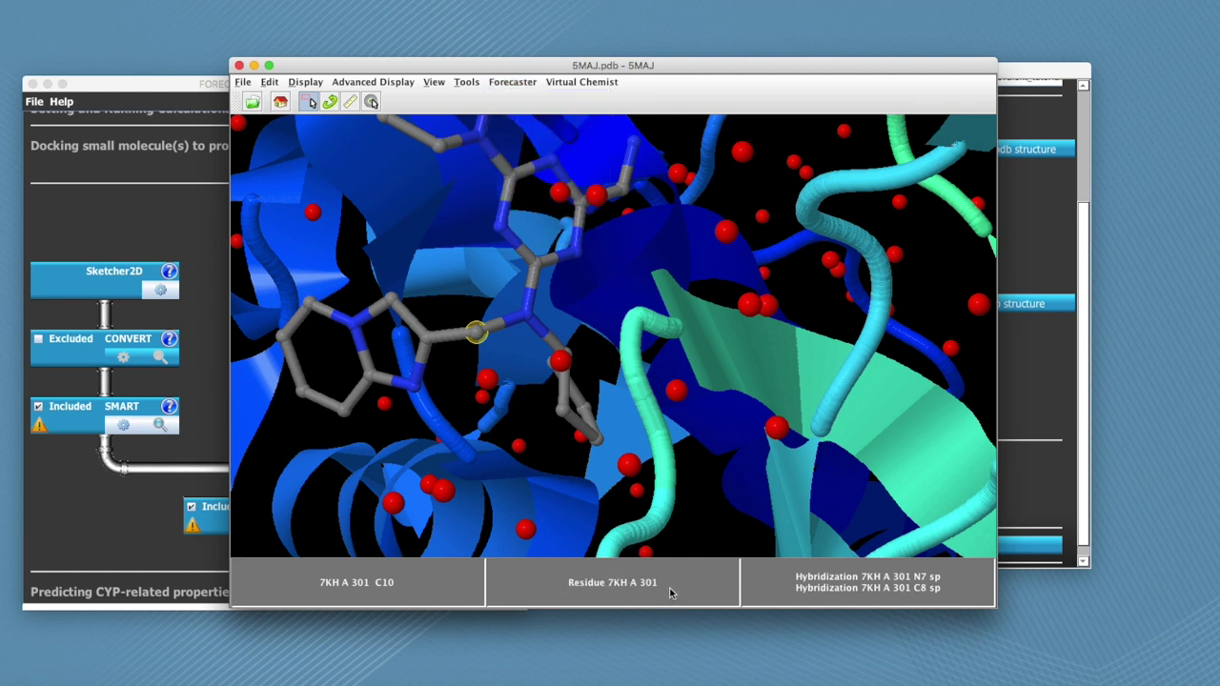
Step: Write the keywords back to FORECASTER and exit Jmol
click(521, 84)
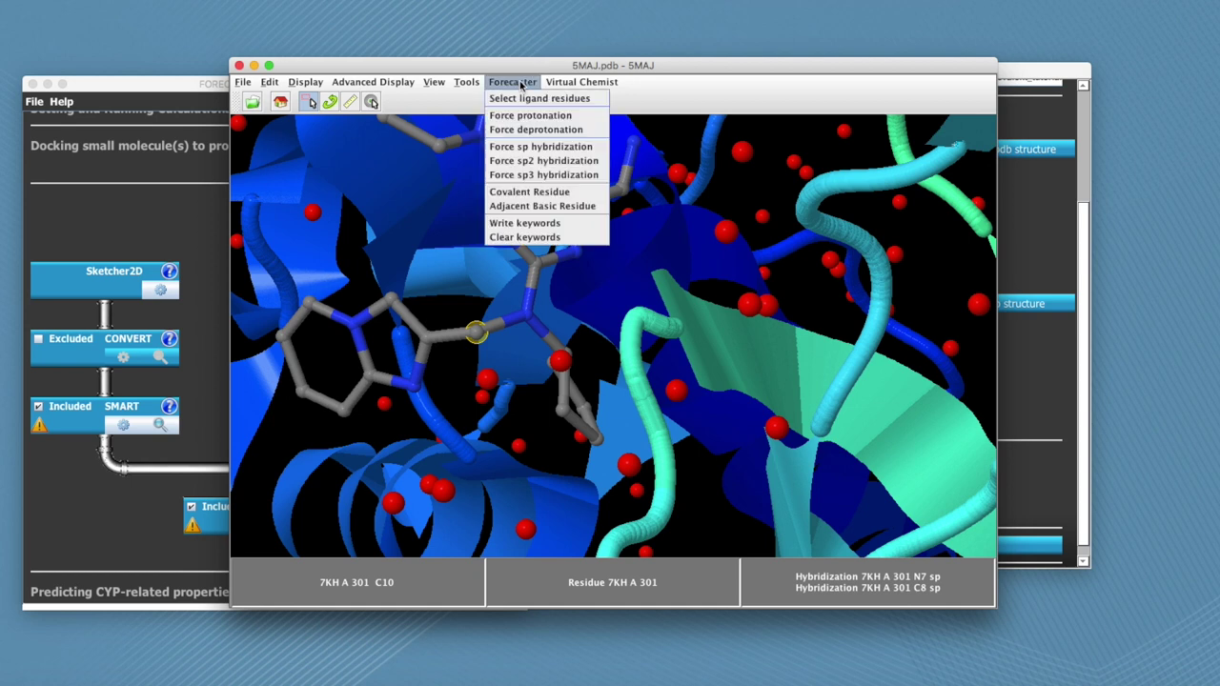
click(539, 227)
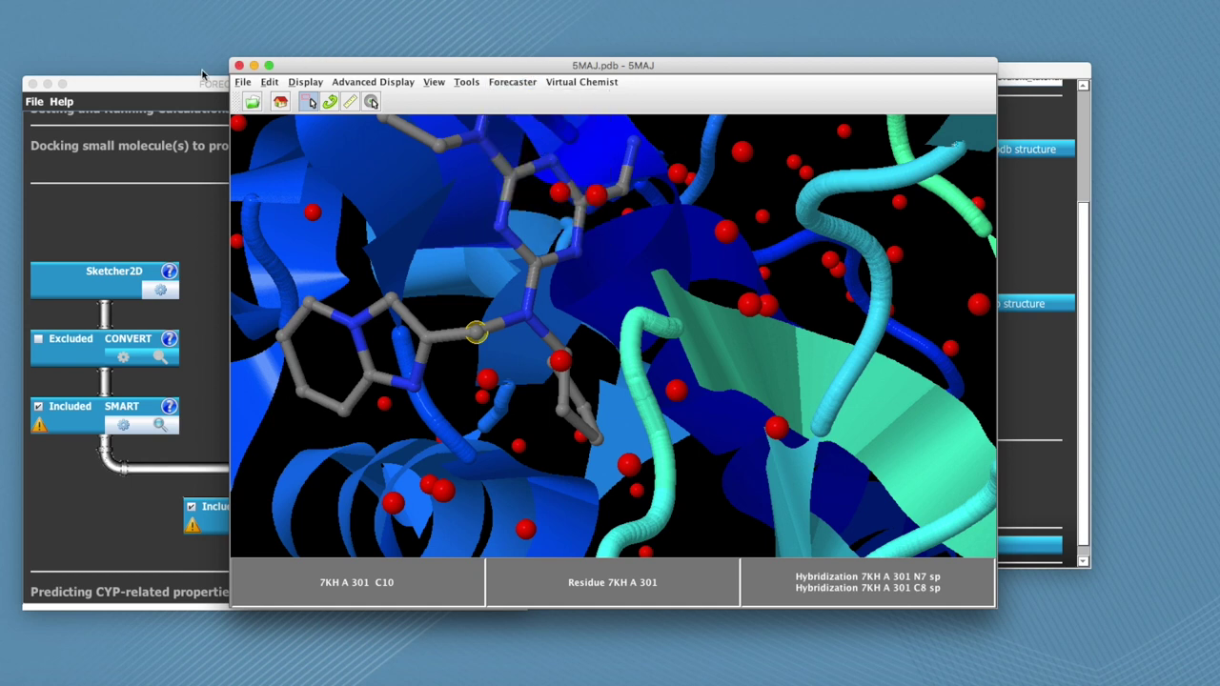
click(241, 66)
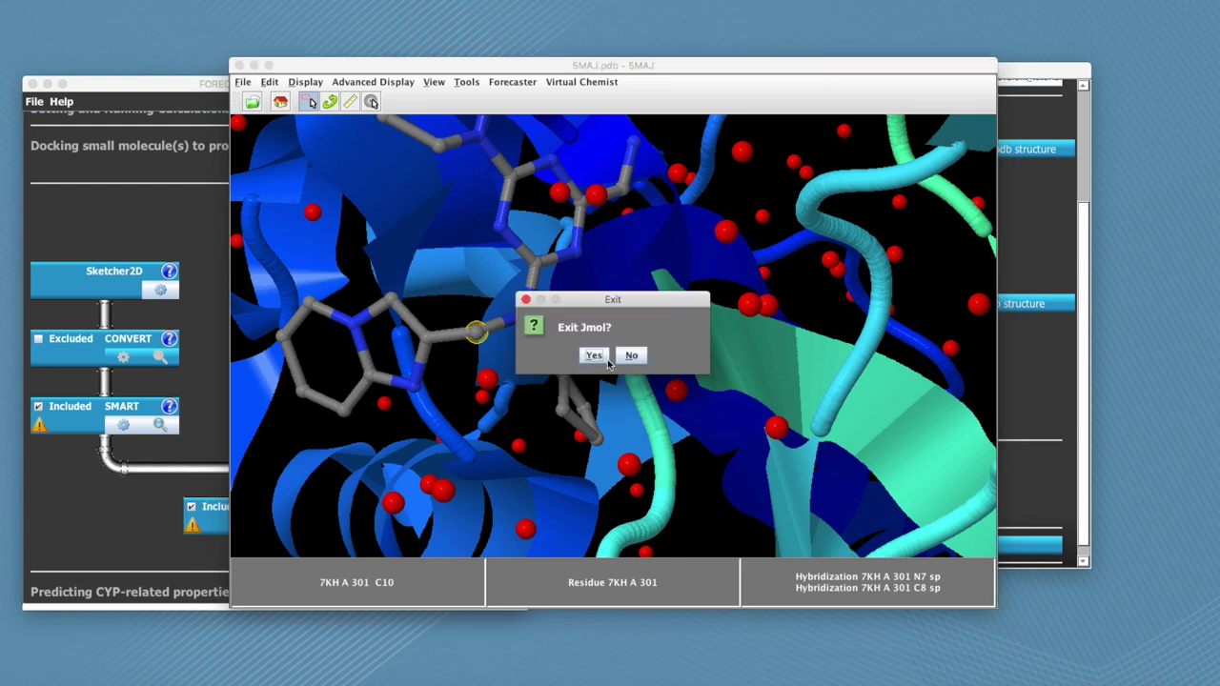
click(594, 354)
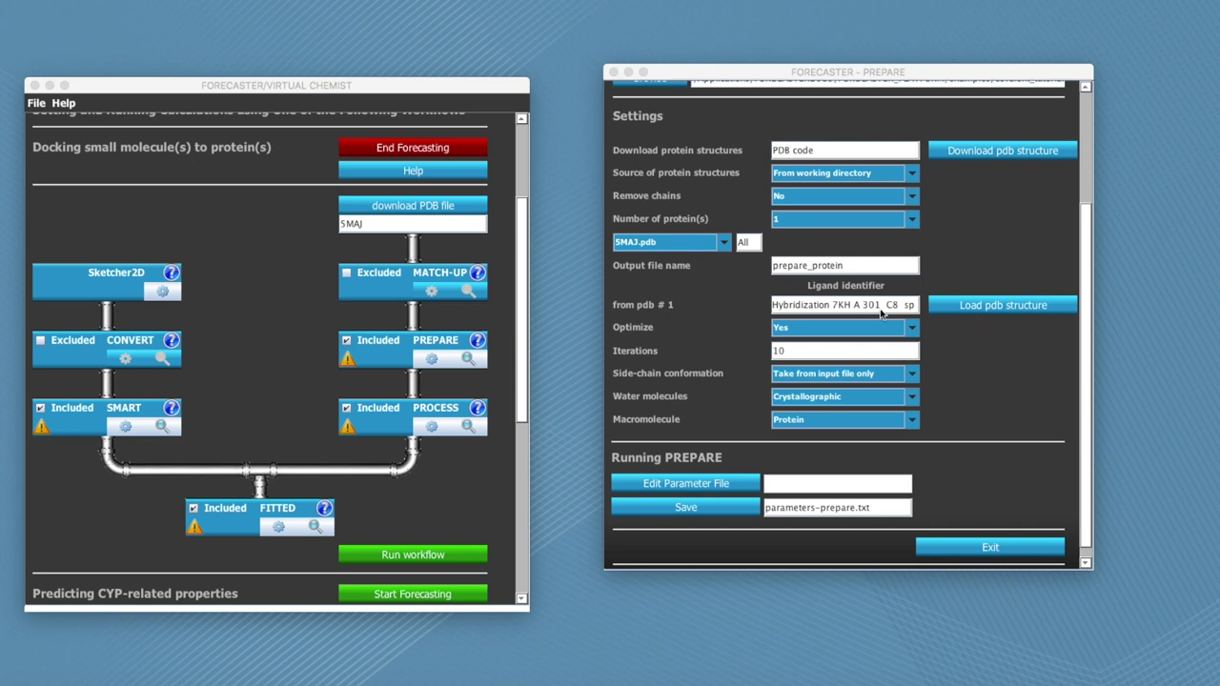
Step: Save the PREPARE settings, overwriting parameters-prepare.txt and prepare_protein.out, then close them
scroll(998, 398, up, 1)
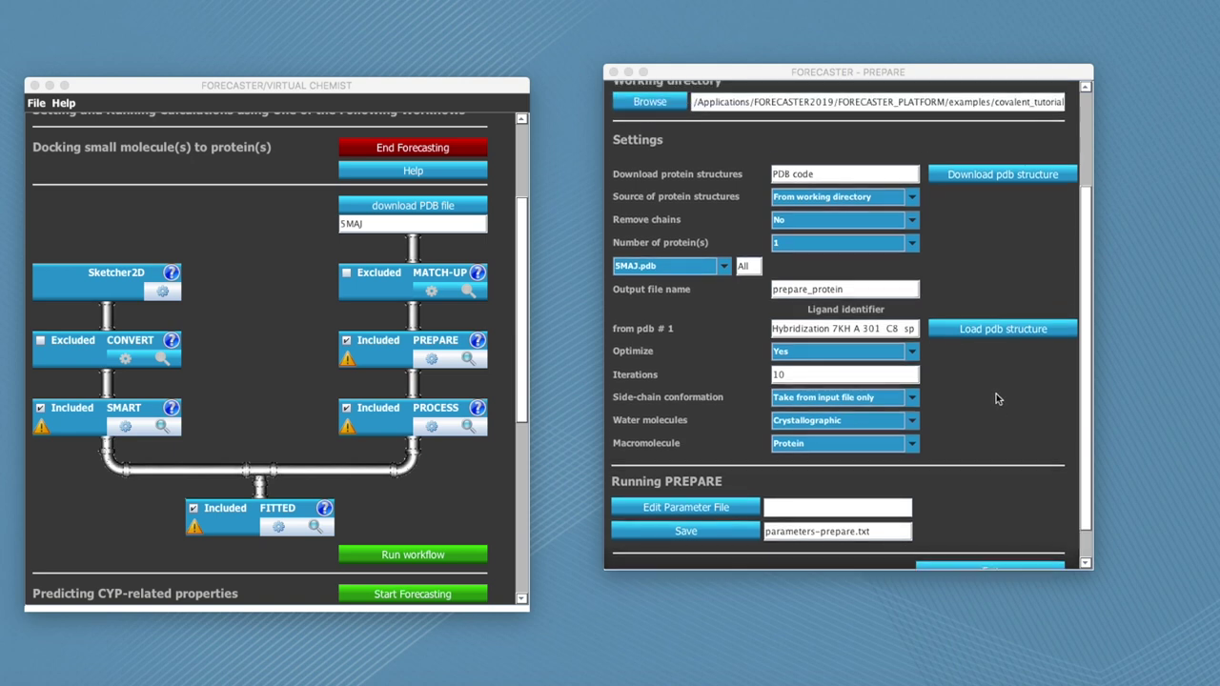
scroll(998, 399, down, 2)
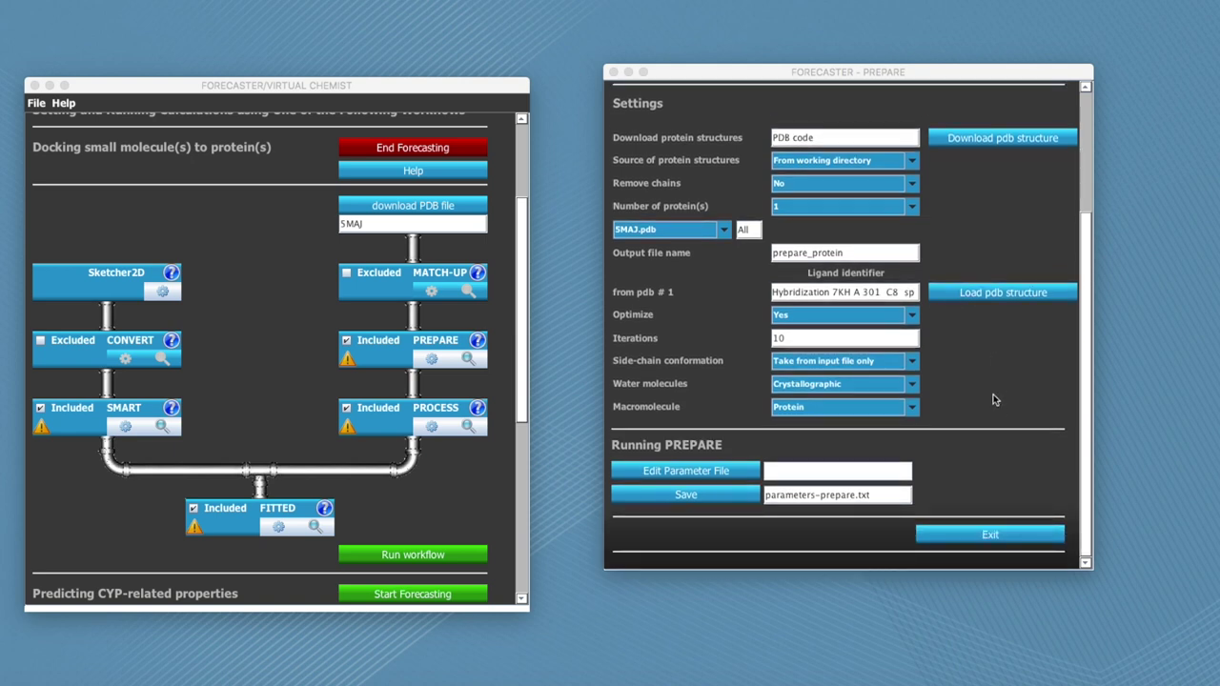
click(722, 498)
click(830, 340)
click(828, 342)
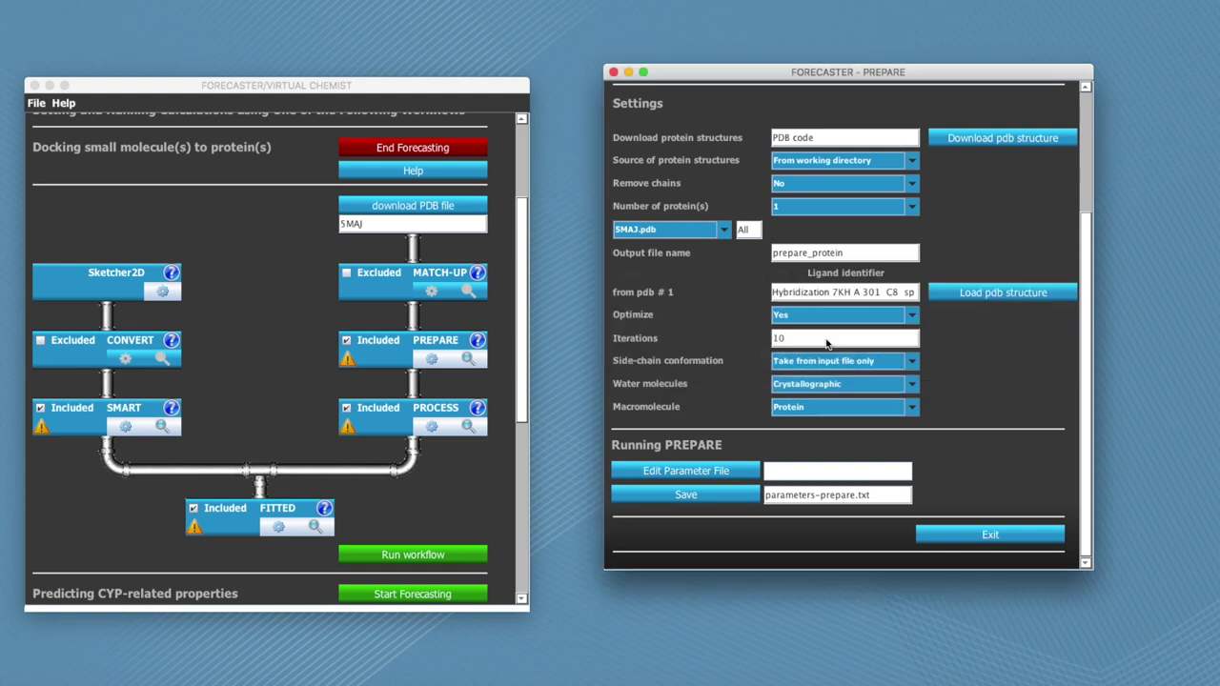
click(848, 341)
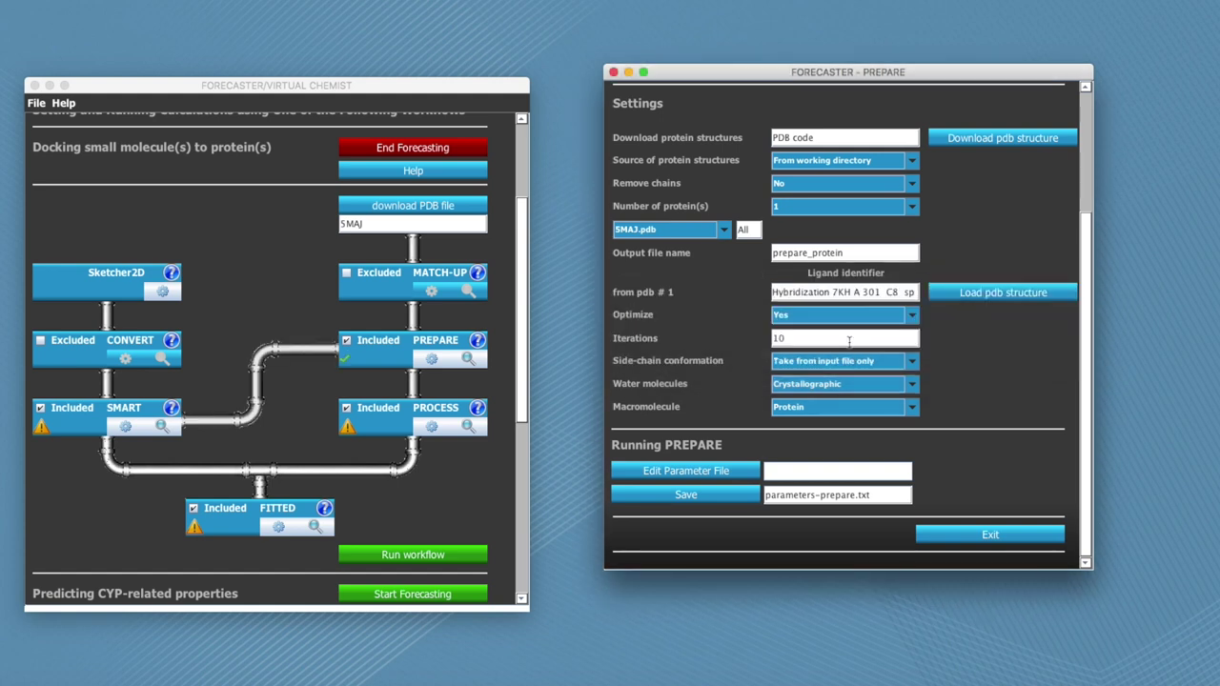
click(990, 536)
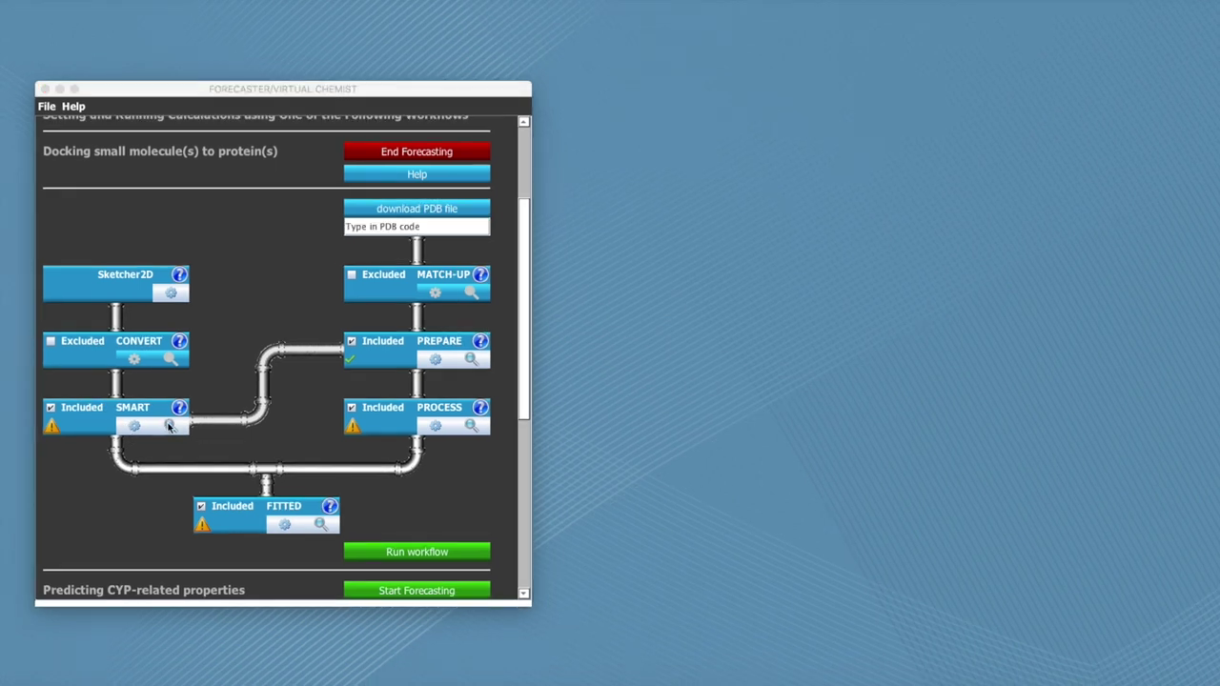
Step: Save the SMART settings, overwriting parameters-smart.txt and ligand_smart.out, then close them
click(136, 431)
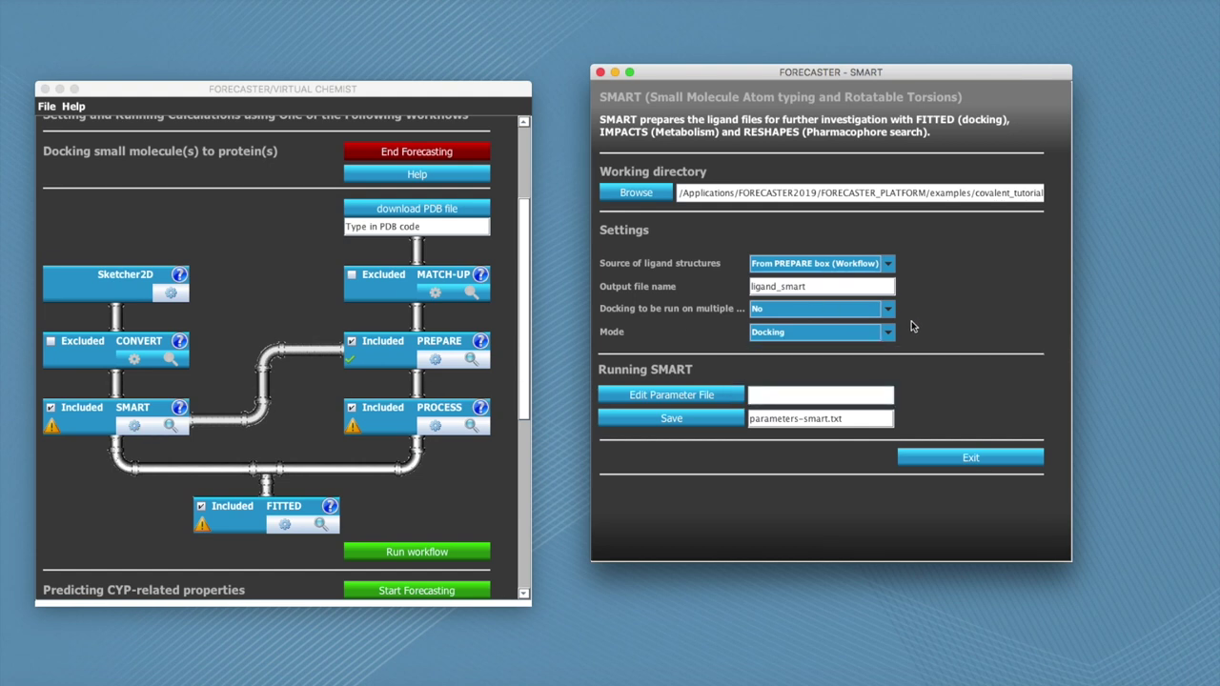
click(688, 422)
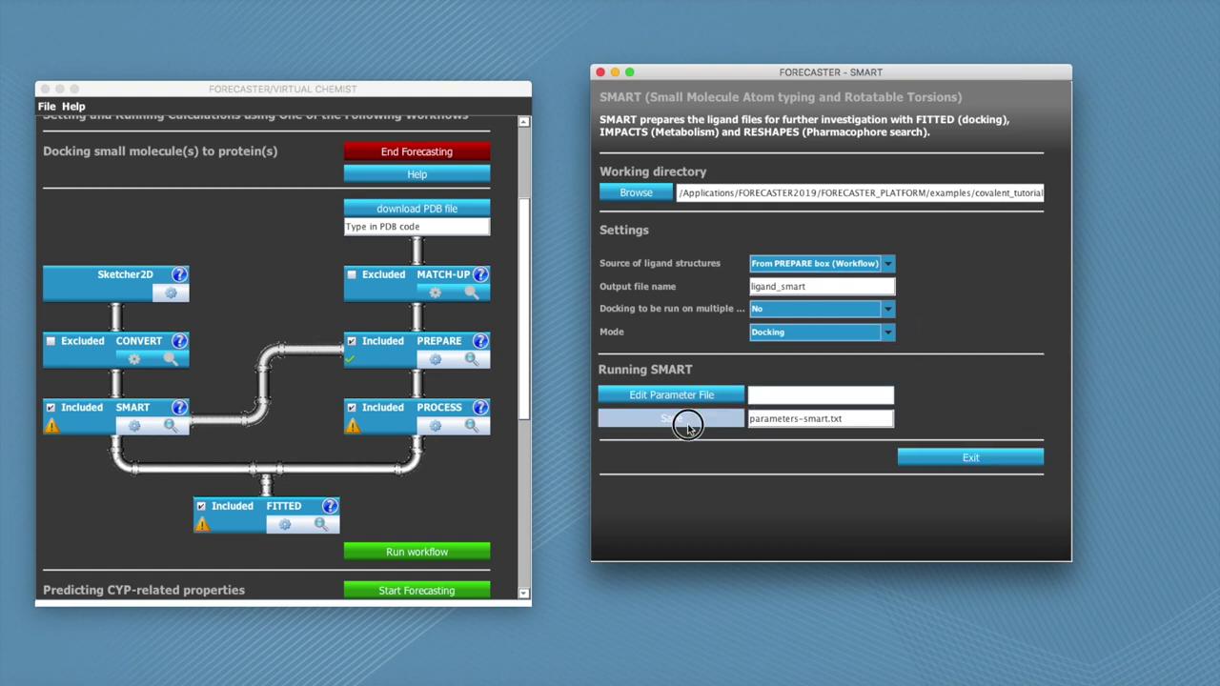
click(813, 337)
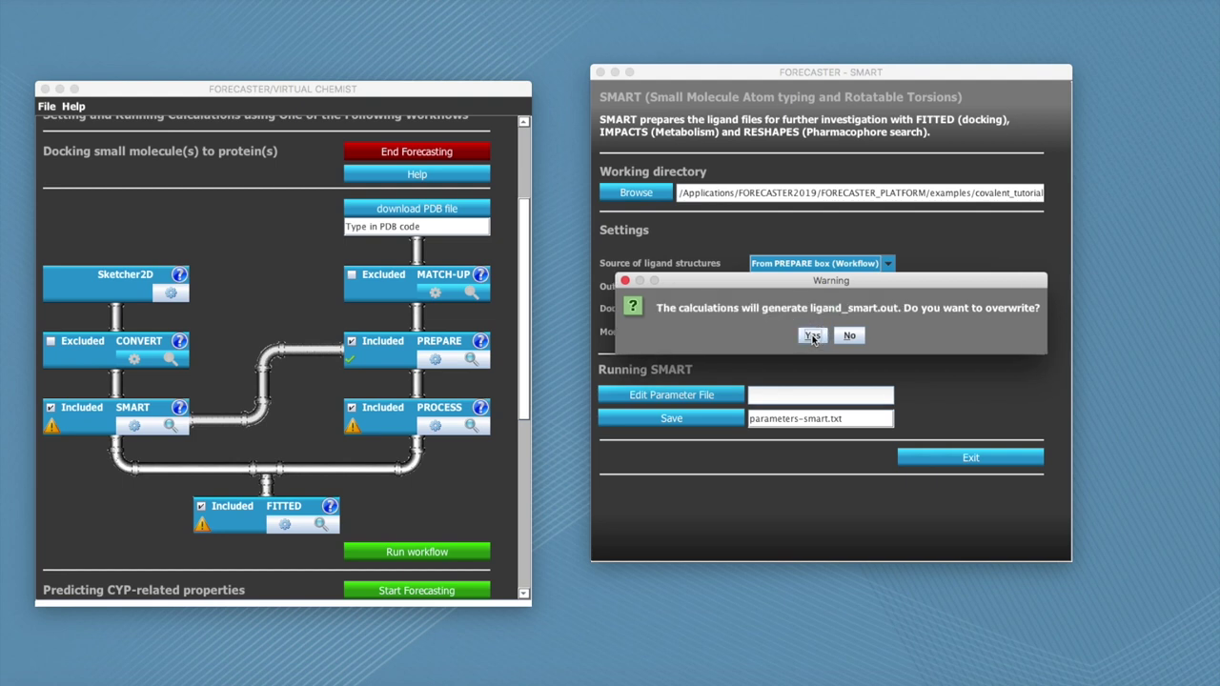
click(812, 336)
click(831, 335)
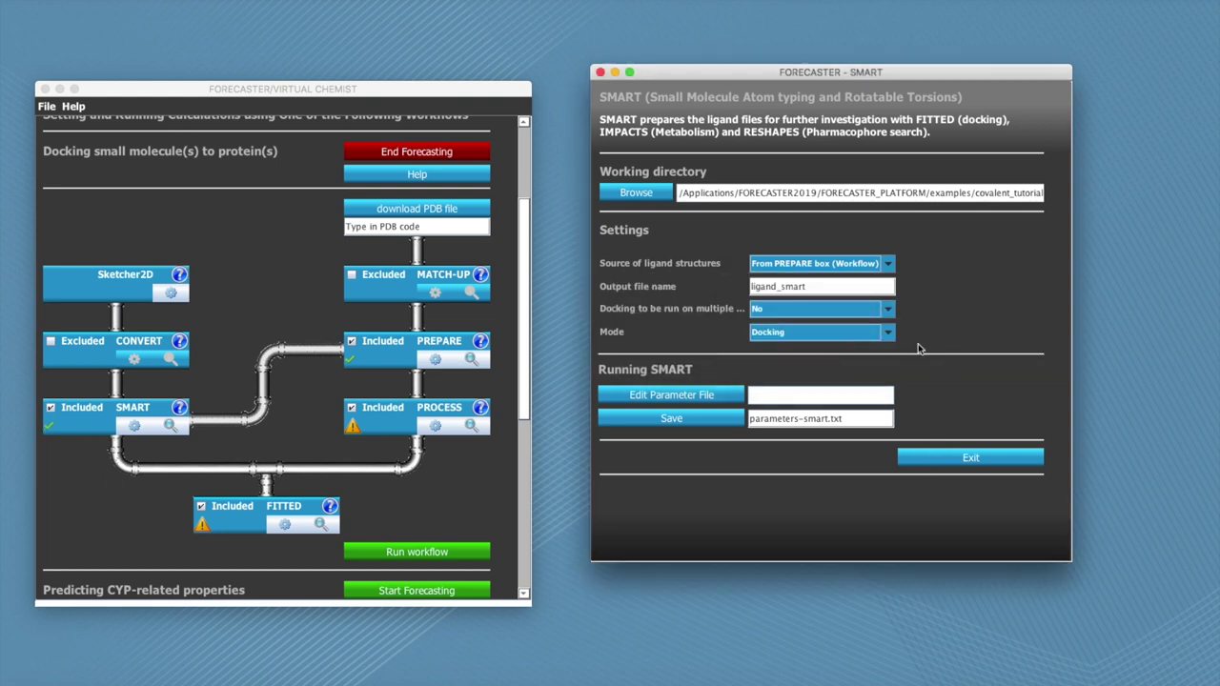
click(965, 460)
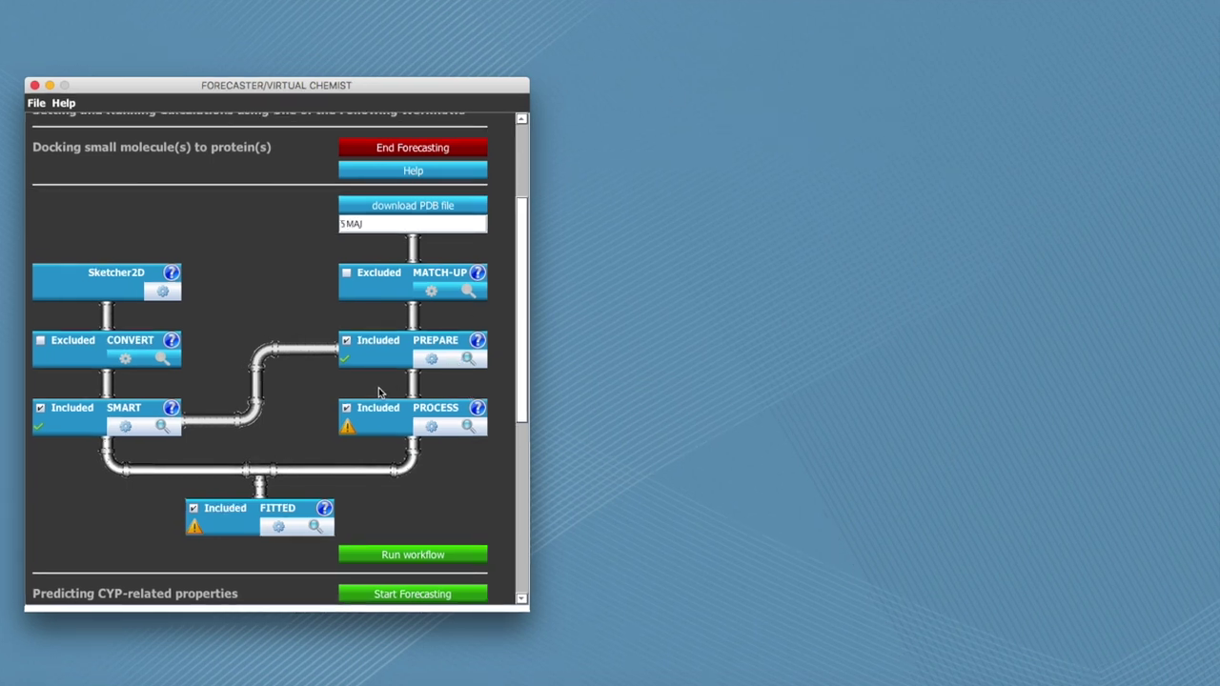
Step: Save the PROCESS settings with Prepare for set to Docking to rigid protein
click(432, 431)
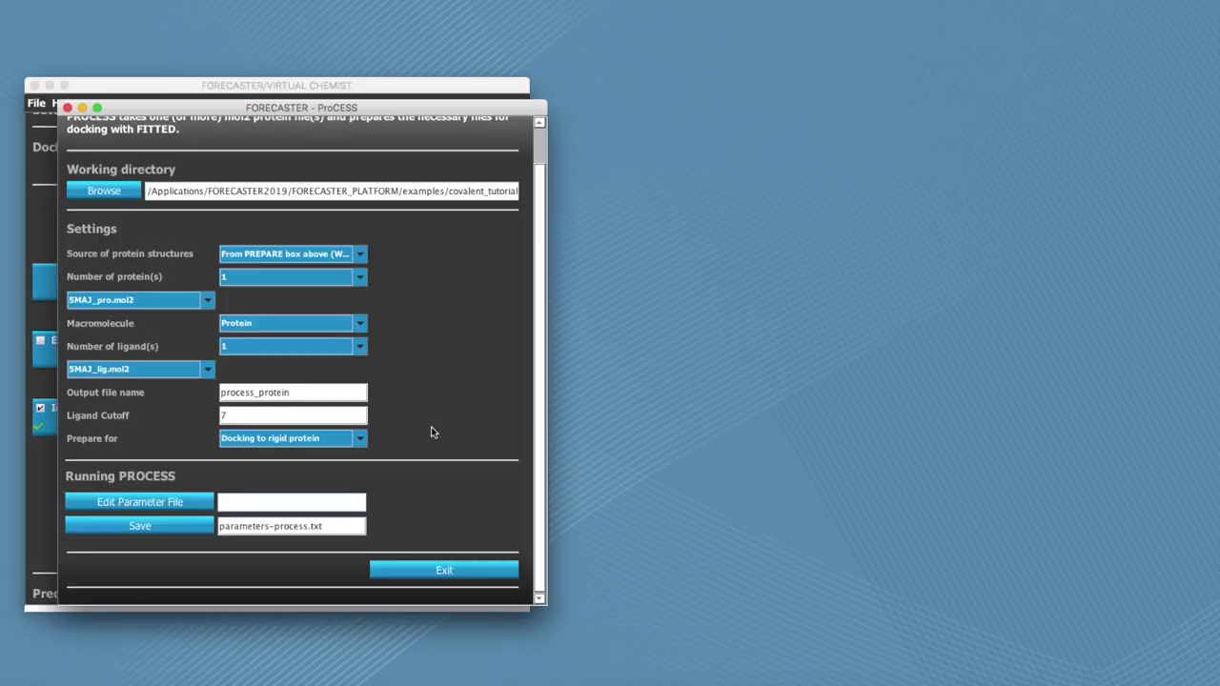
drag(399, 106, 938, 95)
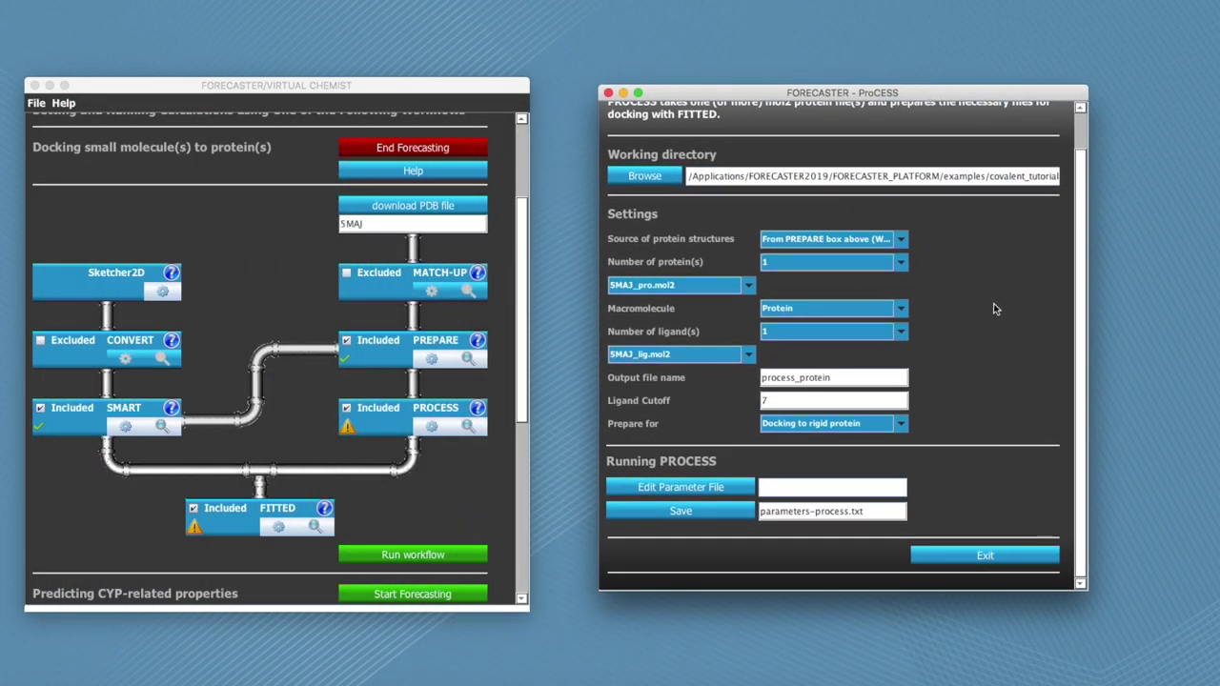
click(902, 426)
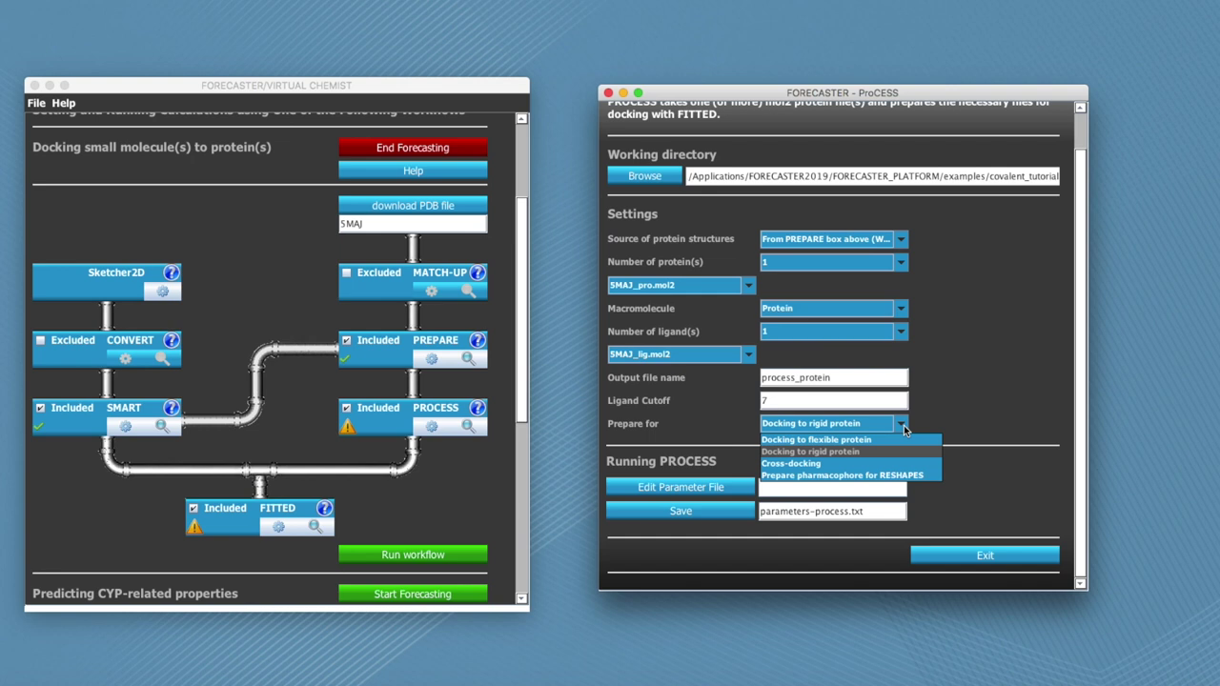
click(853, 455)
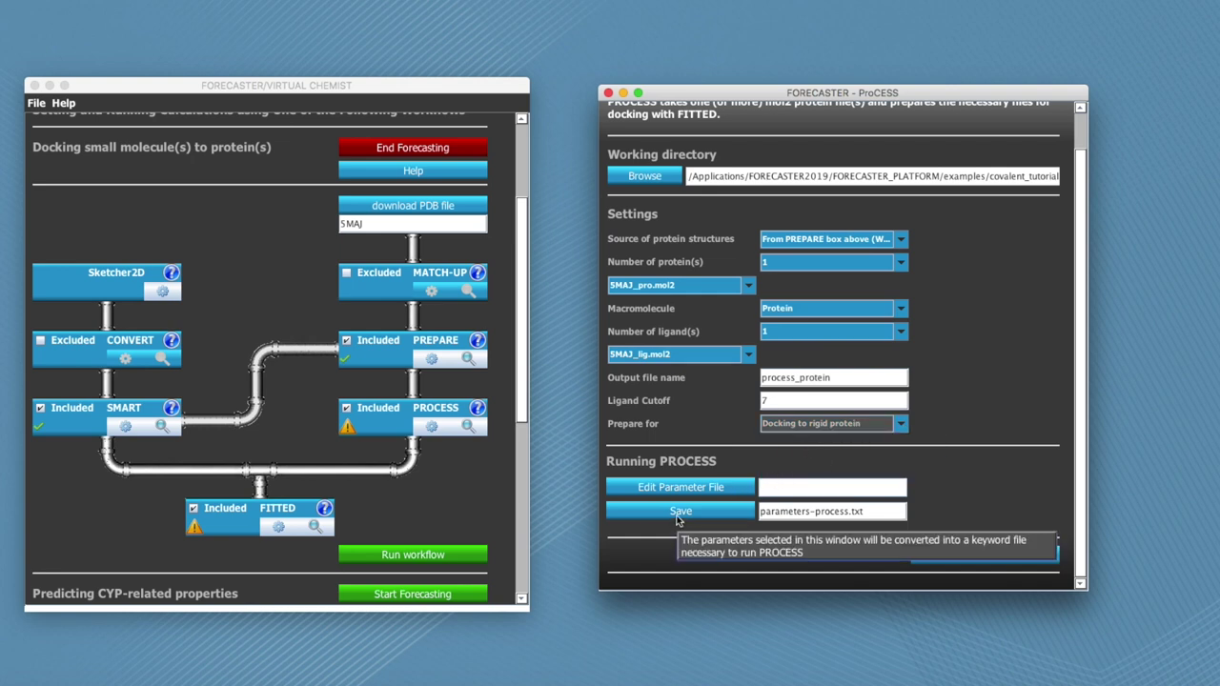
click(680, 512)
click(899, 357)
click(986, 557)
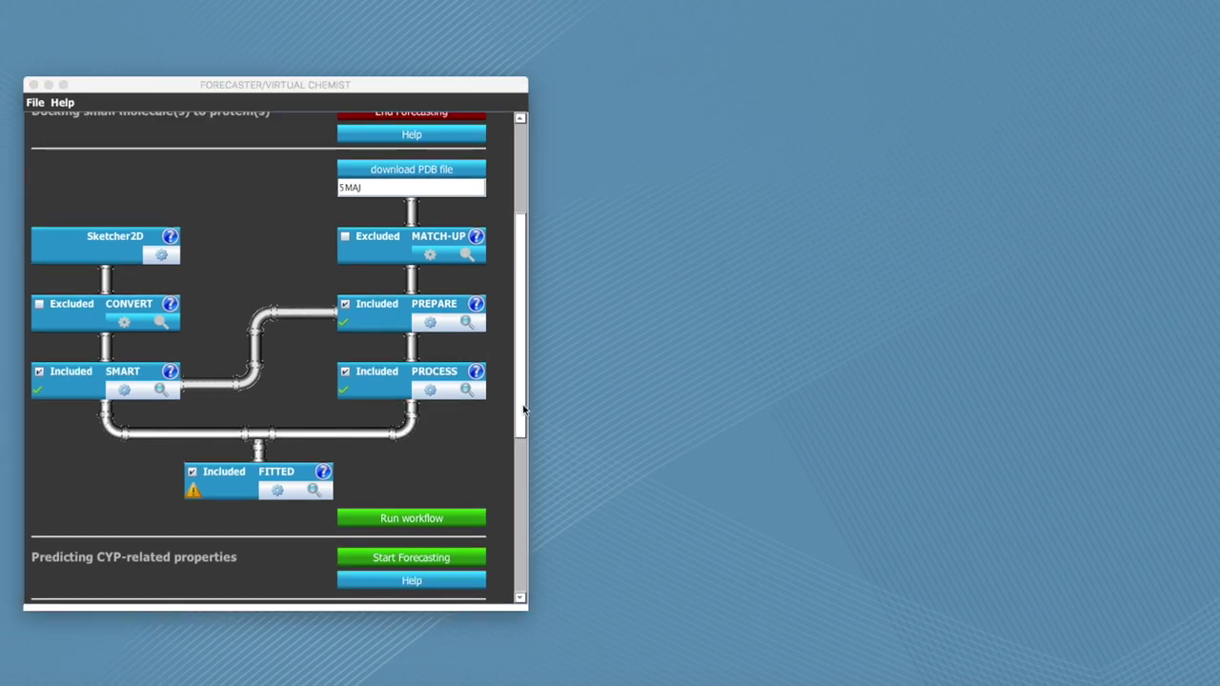
Step: In the FITTED settings, keep the inhibitor set as reversible
click(277, 490)
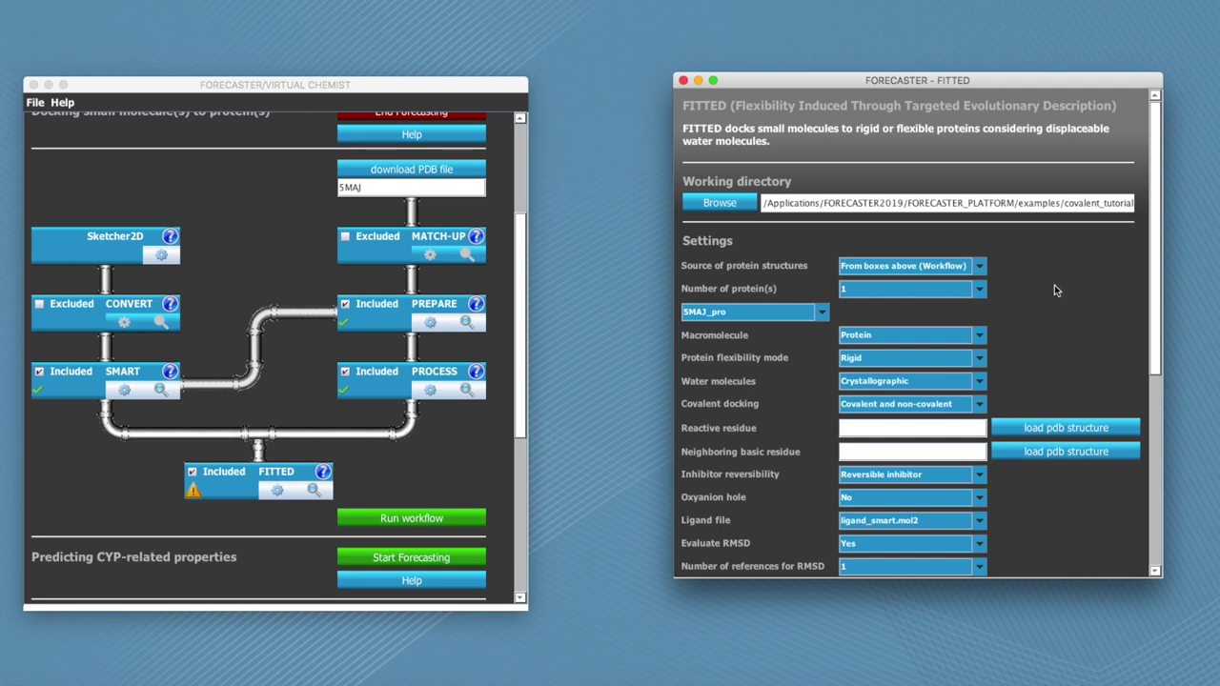
scroll(1055, 286, down, 3)
scroll(1055, 285, down, 2)
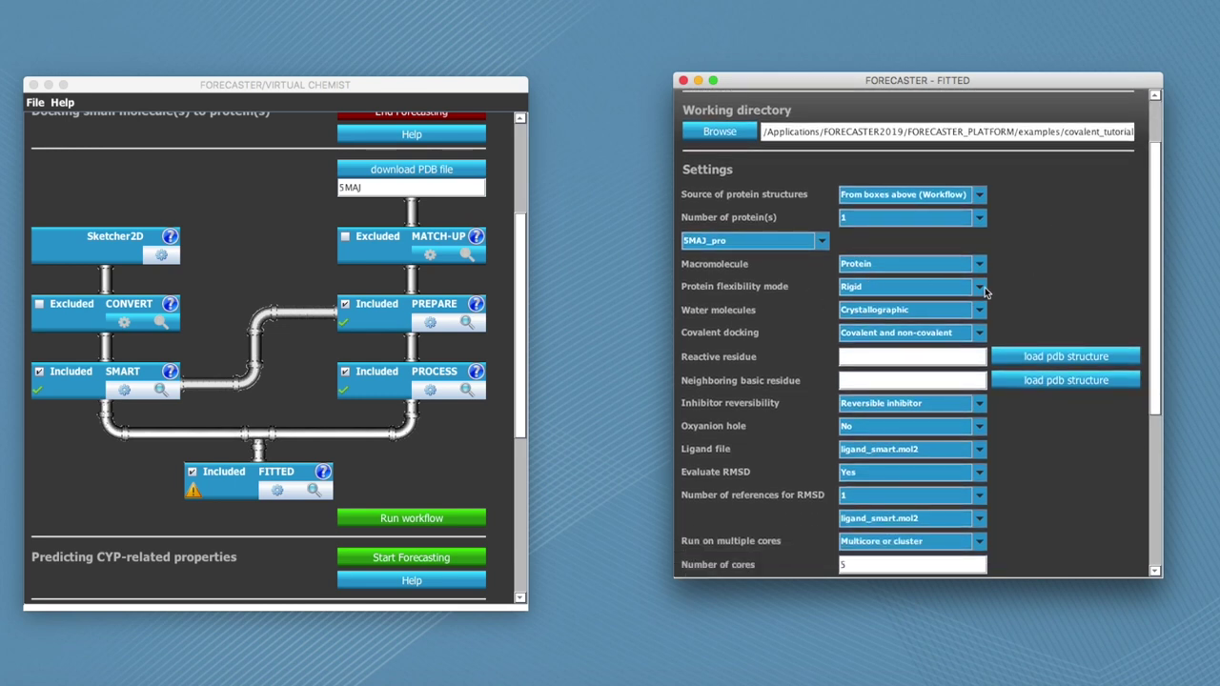
click(980, 405)
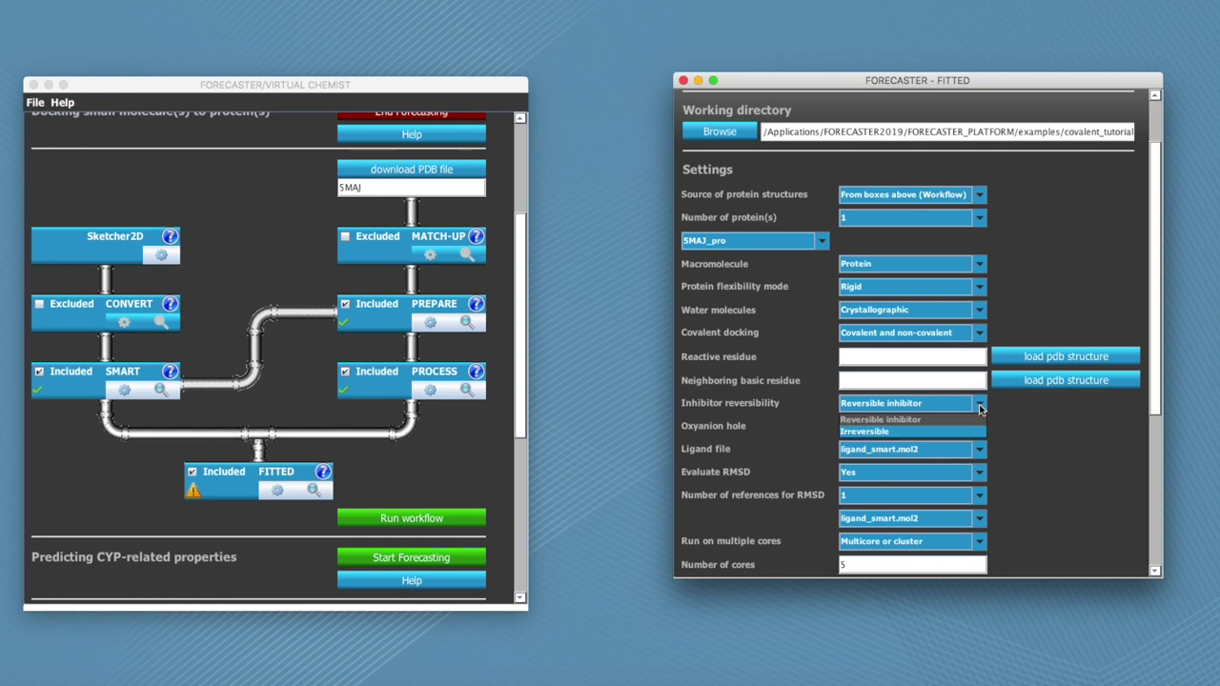
click(900, 424)
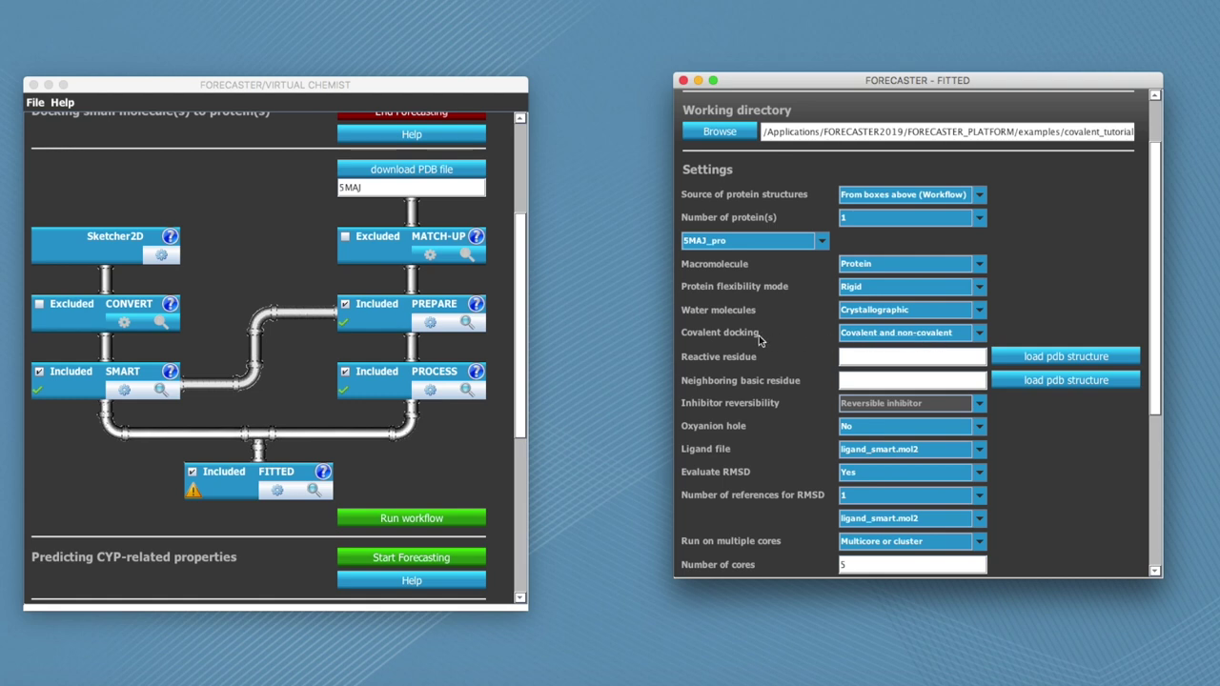
Step: Keep covalent and non-covalent docking and load 5MAJ.pdb into the molecule viewer
click(979, 333)
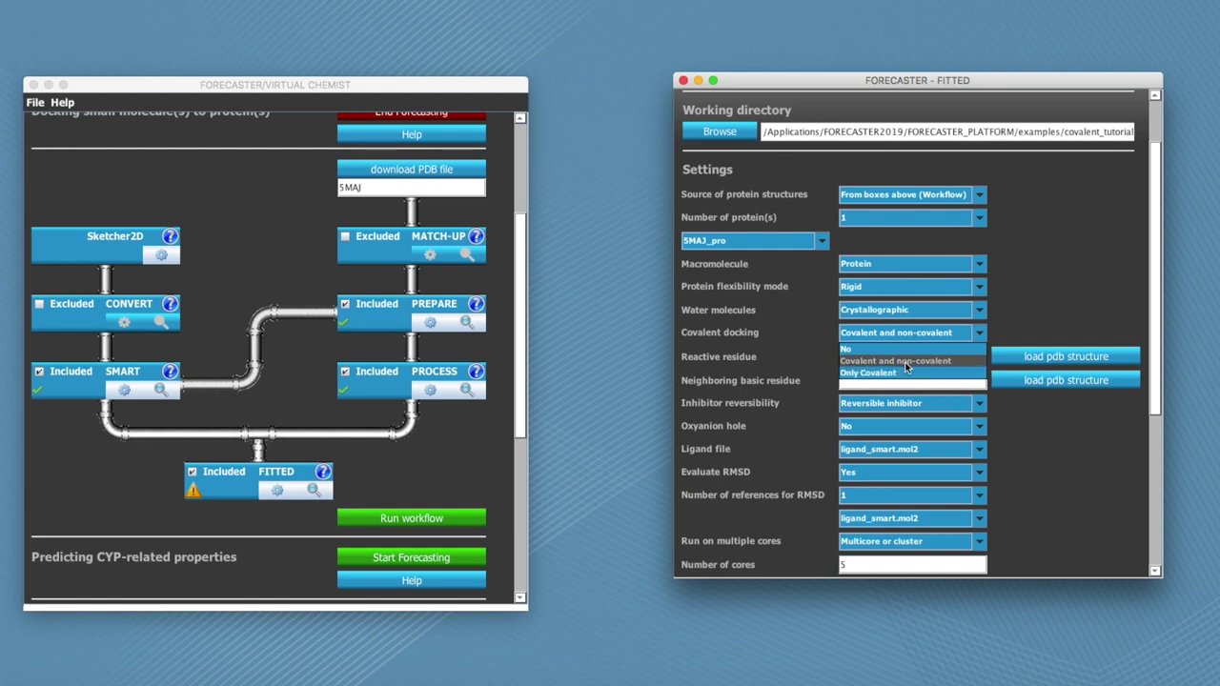
click(963, 360)
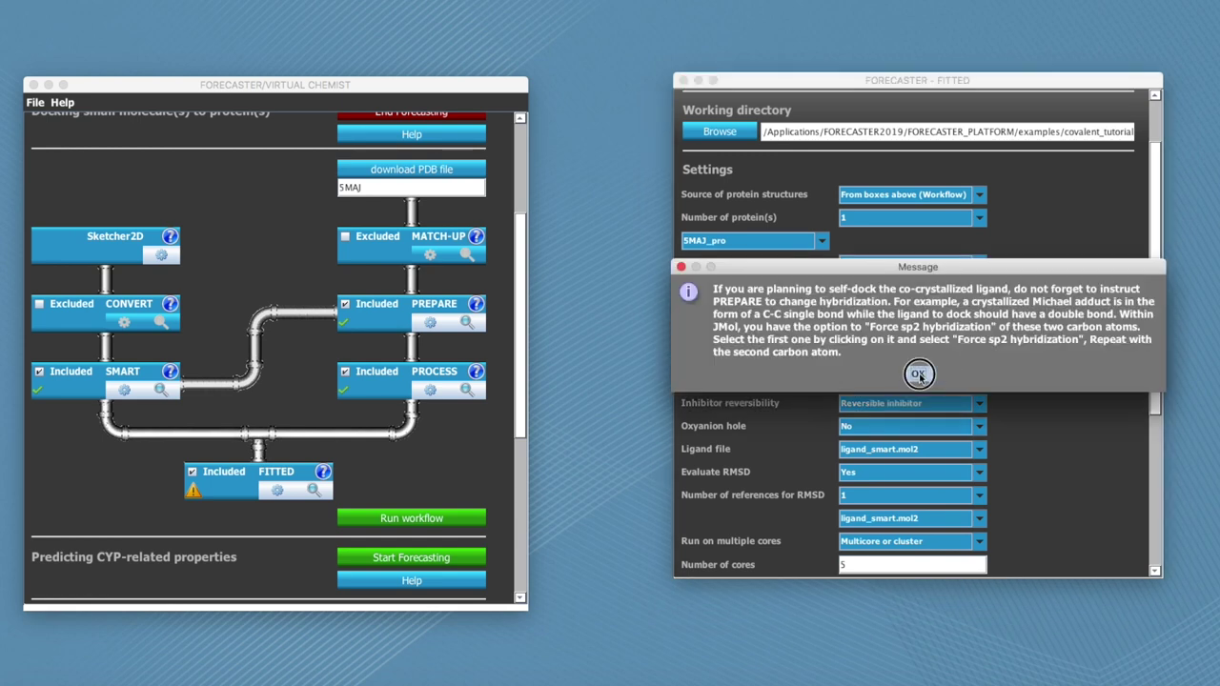
click(919, 373)
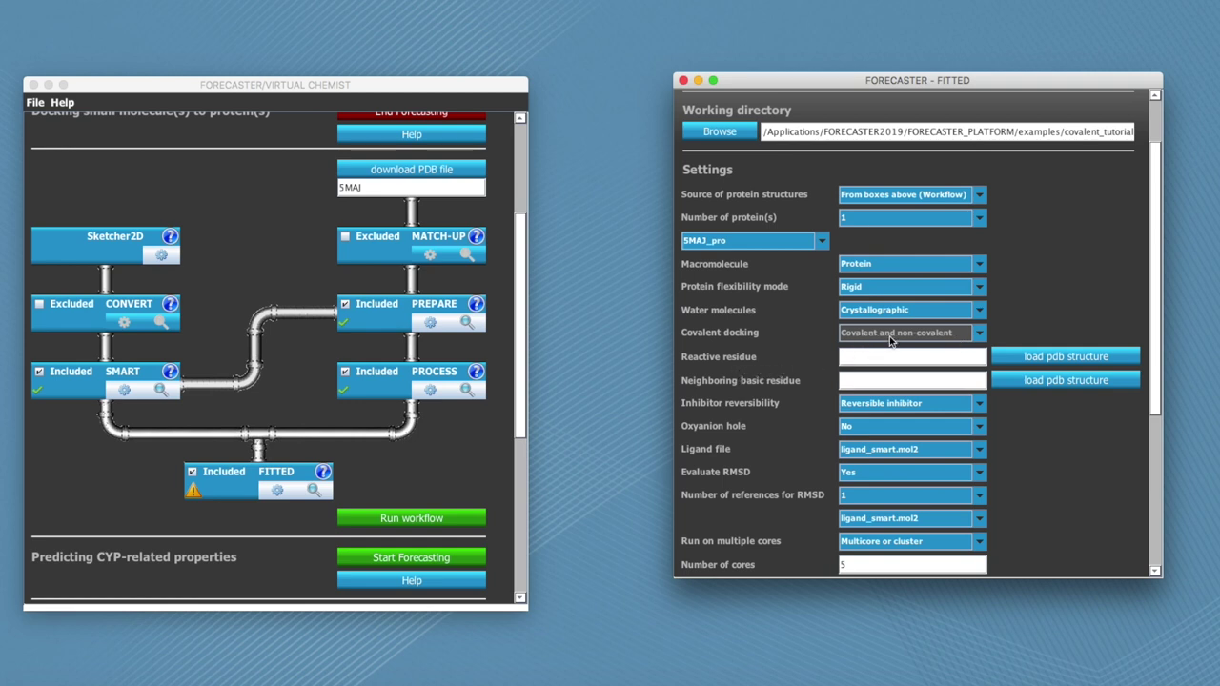
click(1057, 315)
Step: Load the 5MAJ structure into Jmol and rotate and zoom onto the bound ligand
click(1073, 360)
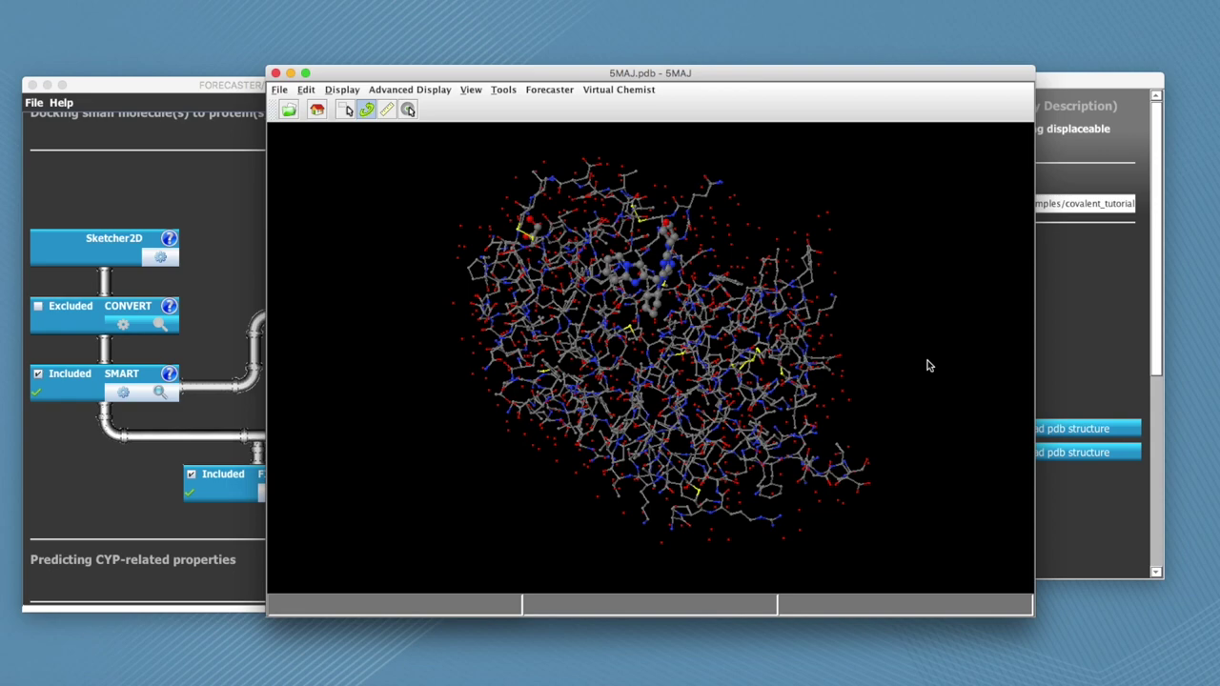
drag(674, 324, 601, 310)
scroll(601, 310, up, 10)
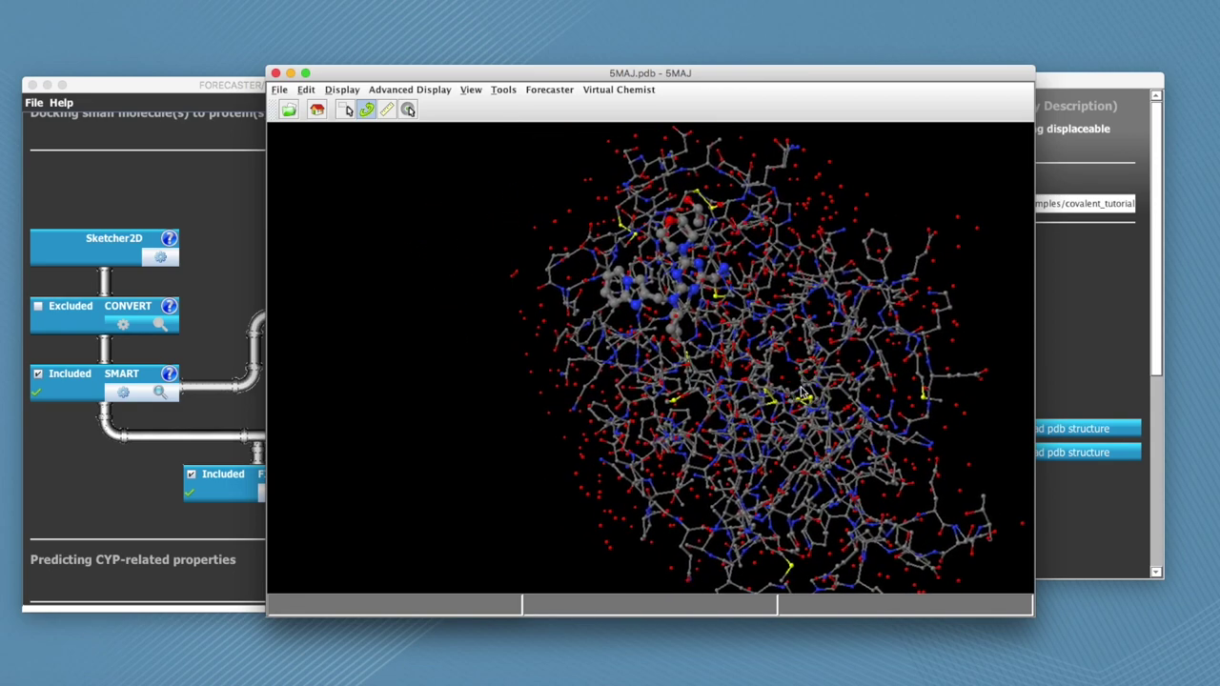
drag(768, 372, 729, 356)
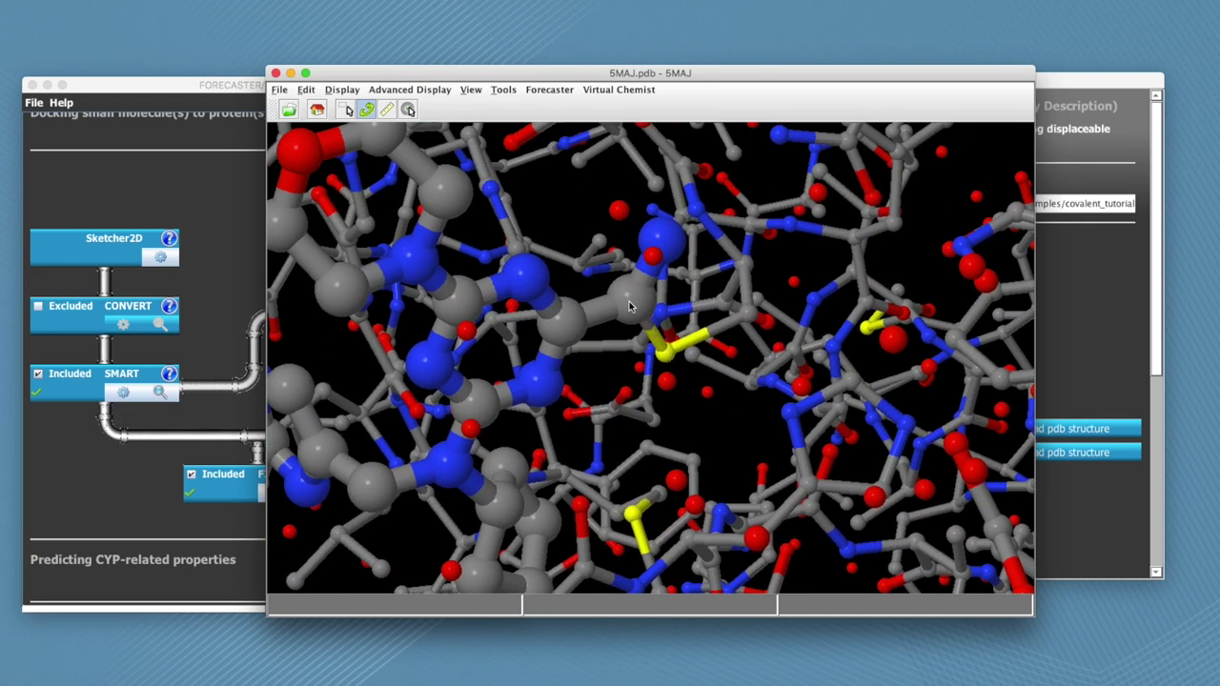
click(716, 373)
drag(717, 374, 686, 357)
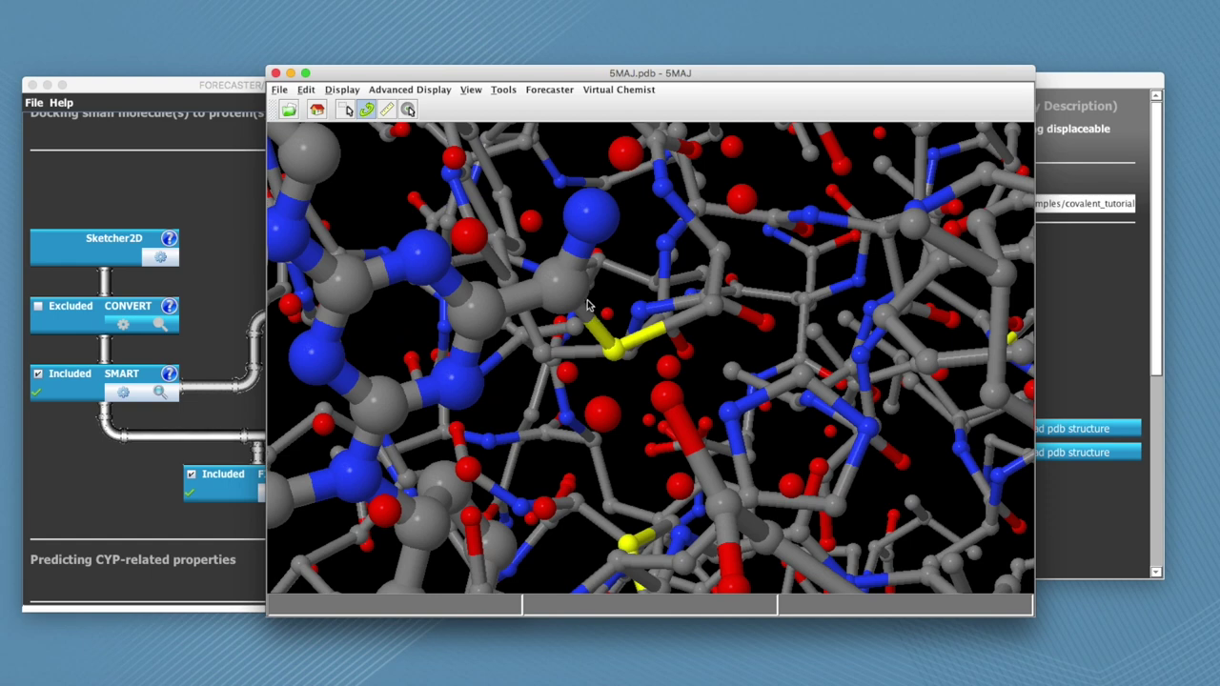
Step: Switch to atom picking and select the cysteine sulfur CYS A 25 SG
click(347, 111)
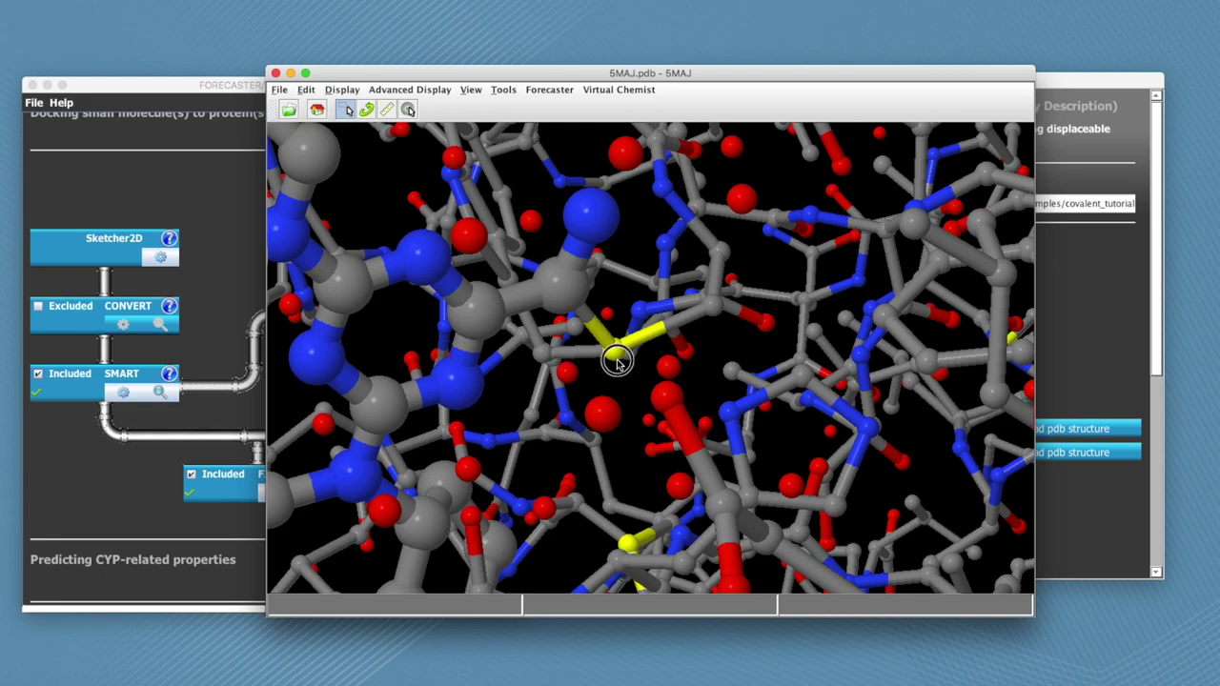
scroll(614, 362, up, 2)
drag(534, 338, 592, 364)
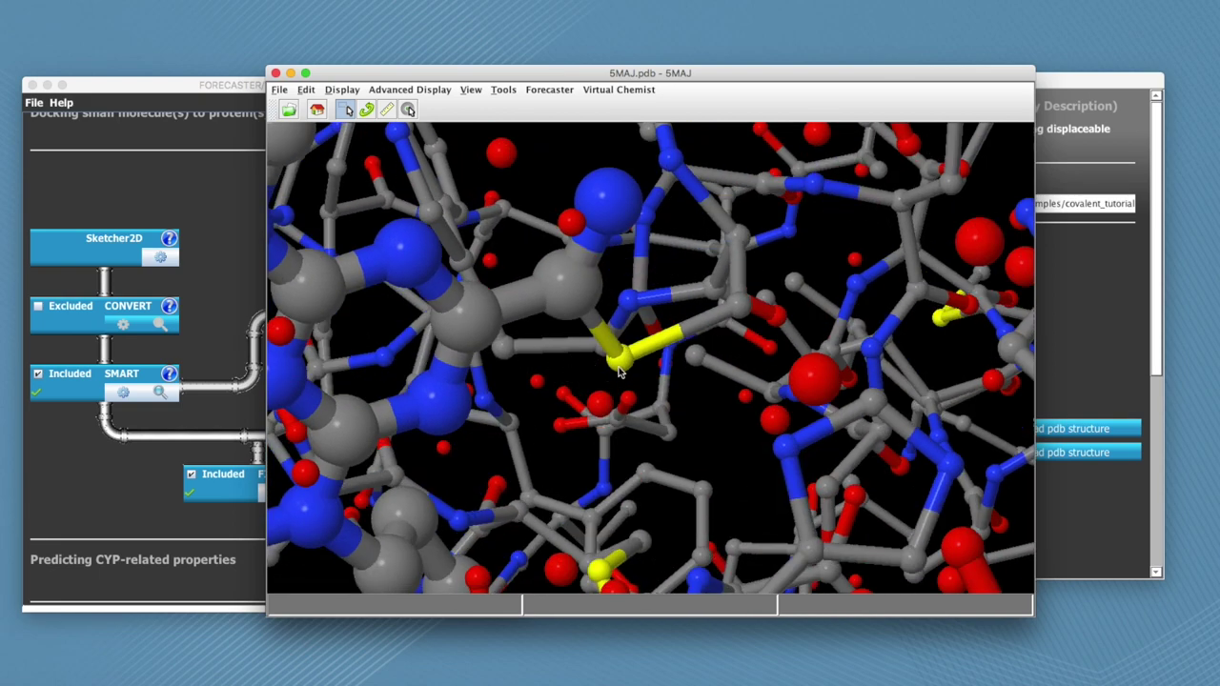
click(616, 368)
Step: Mark CYS A 25 as the covalent residue and HIS A 163 ND1 as the adjacent basic residue
click(558, 89)
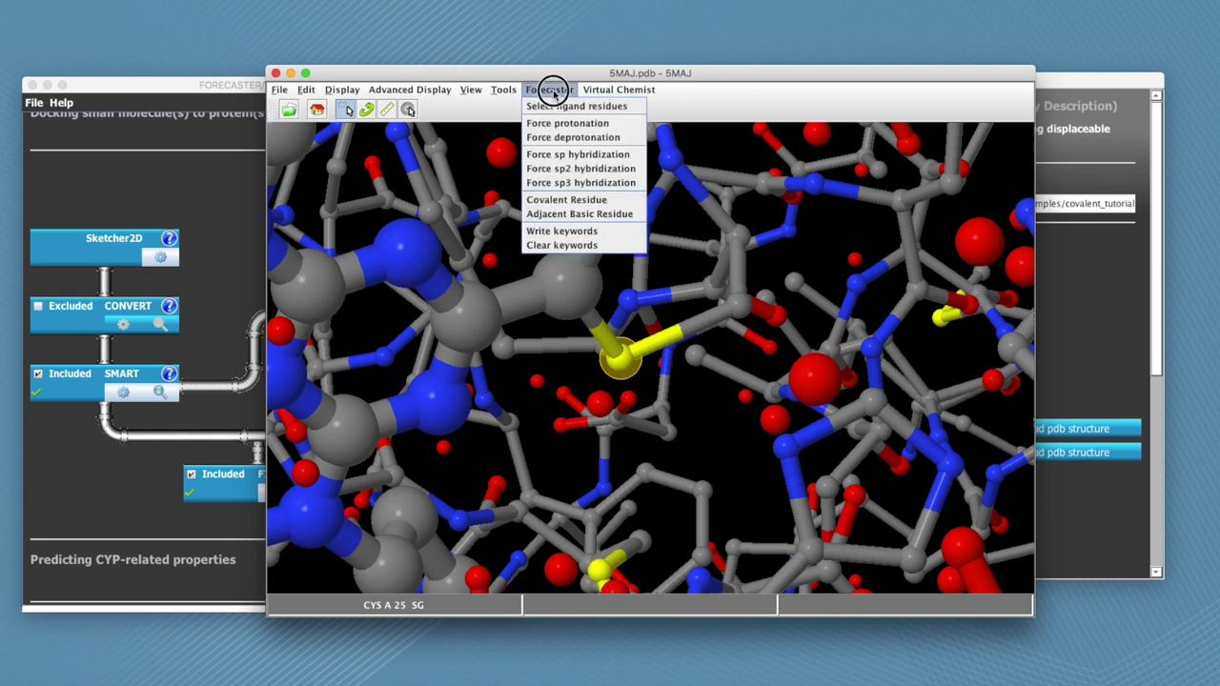
click(614, 200)
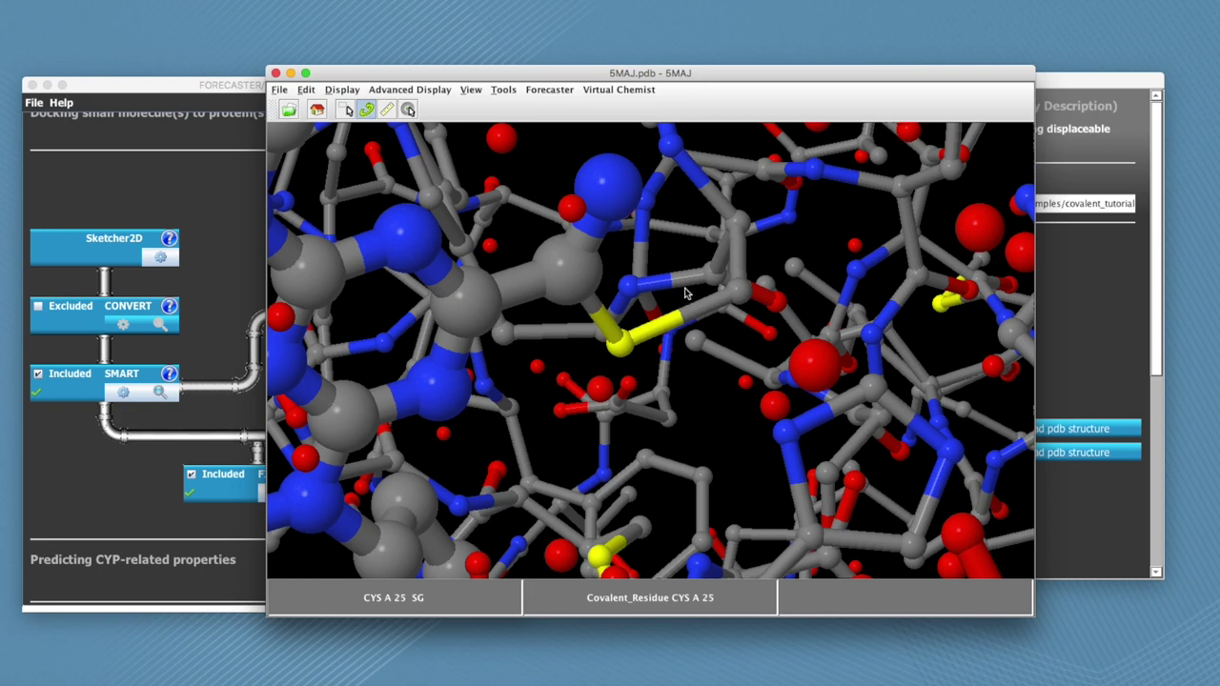
drag(725, 373, 780, 388)
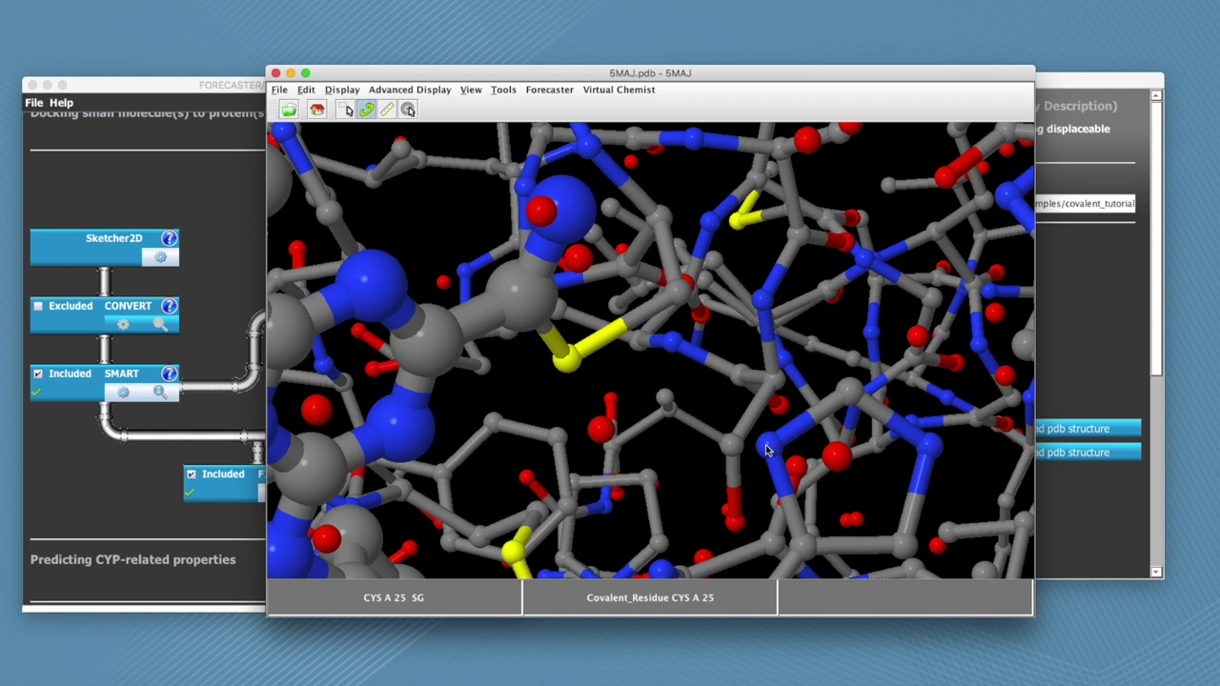
click(346, 110)
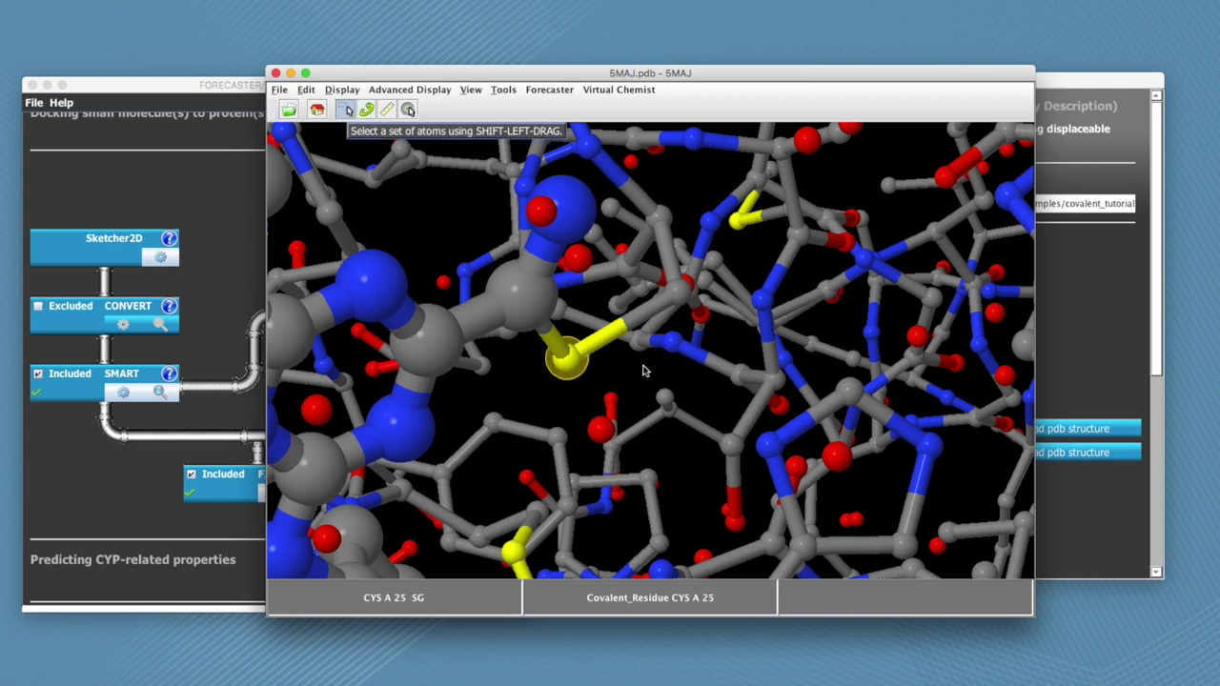
drag(756, 439, 578, 378)
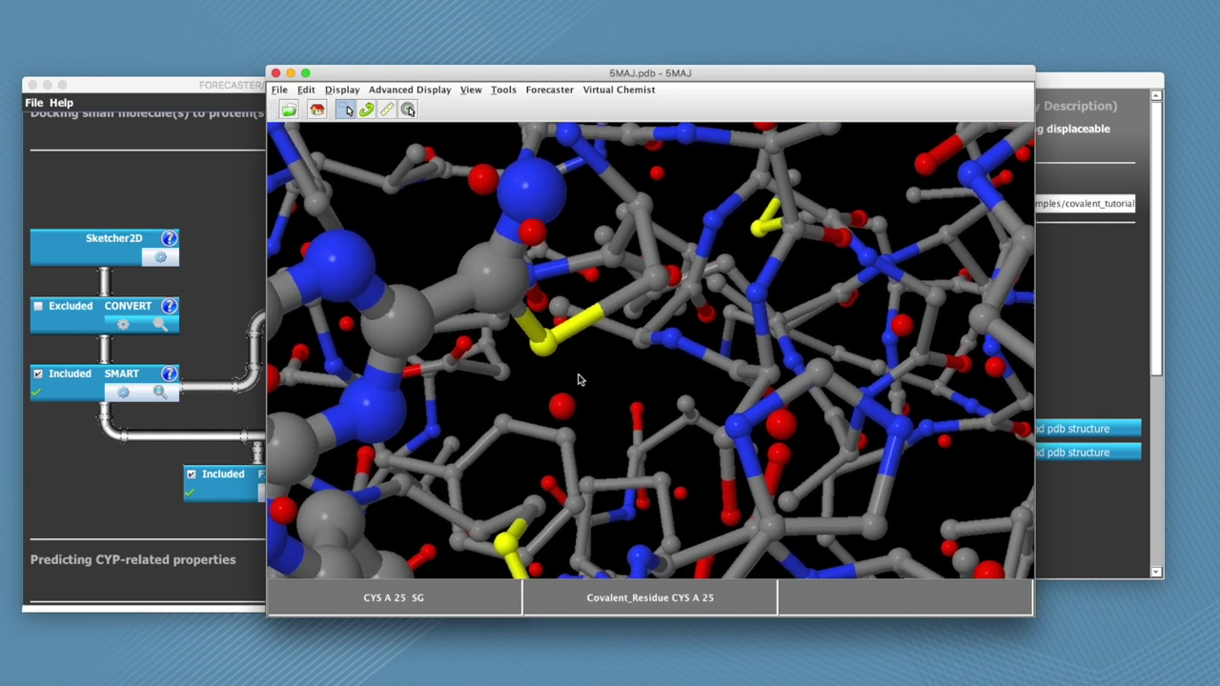
click(735, 429)
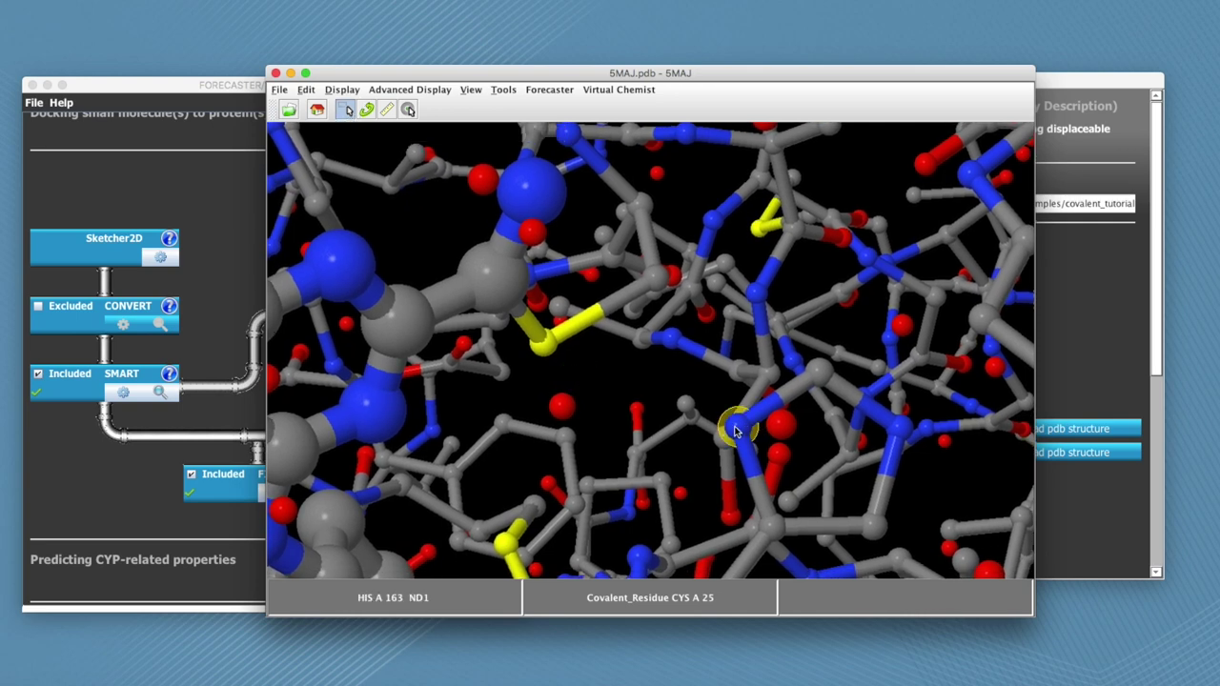
click(542, 90)
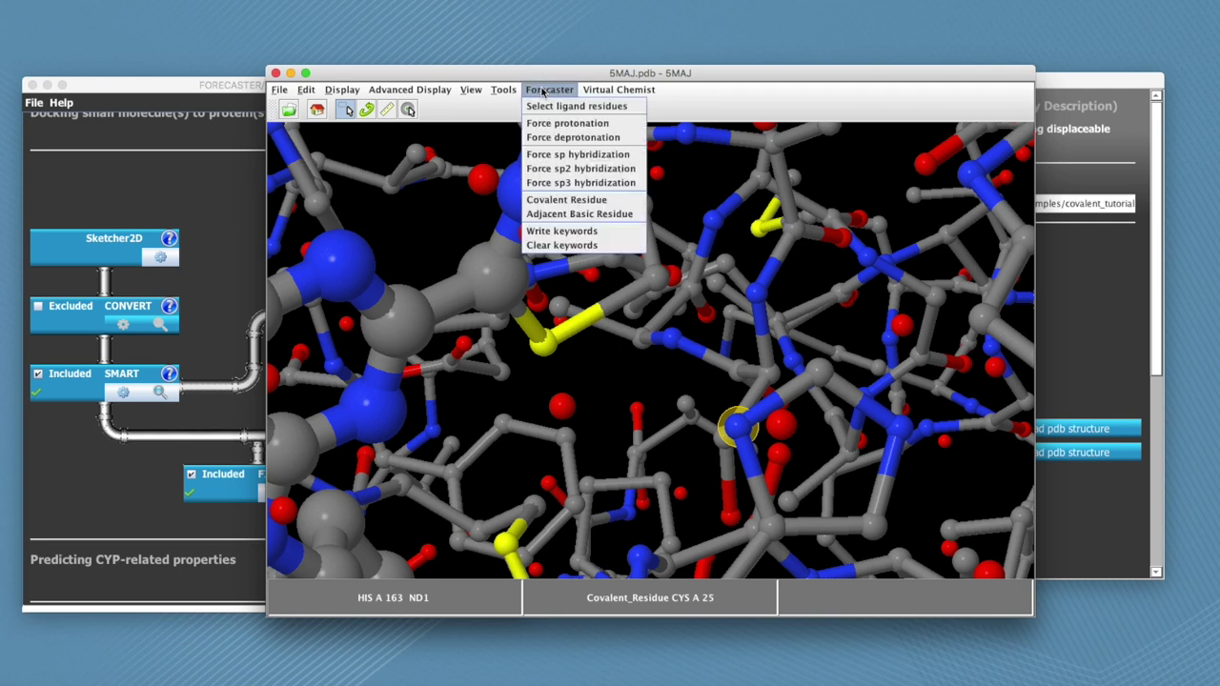
click(637, 217)
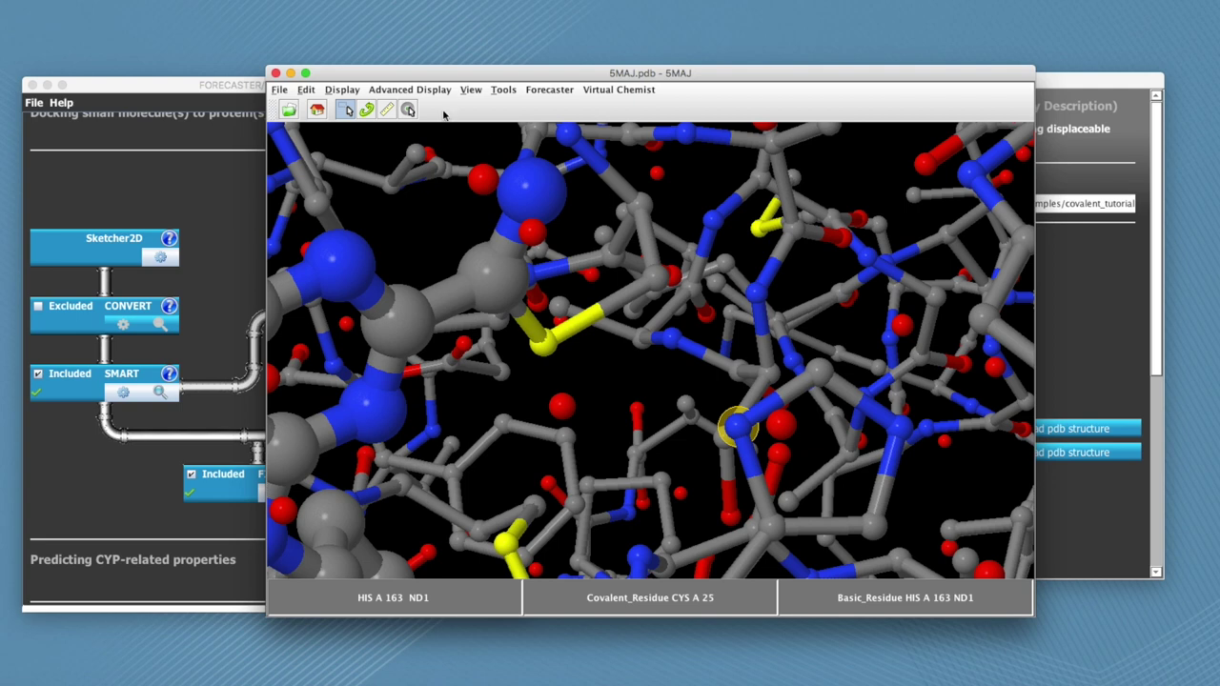
Step: Write the residue keywords to the FITTED settings and exit Jmol
click(554, 91)
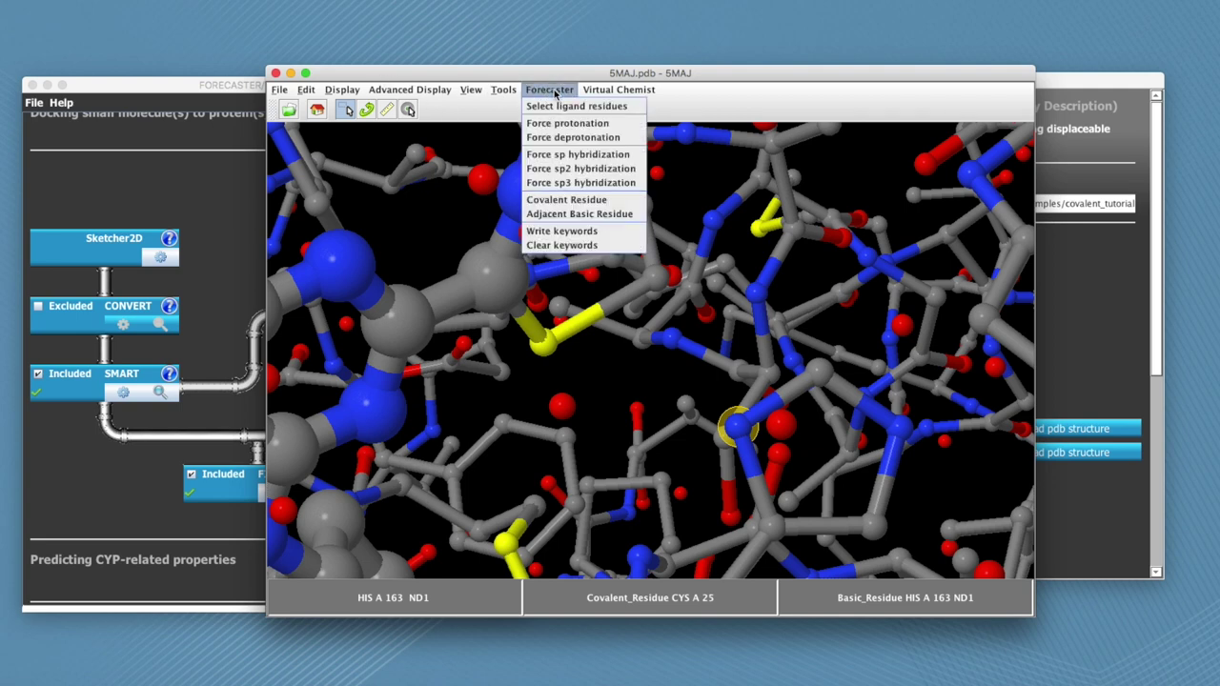
click(615, 231)
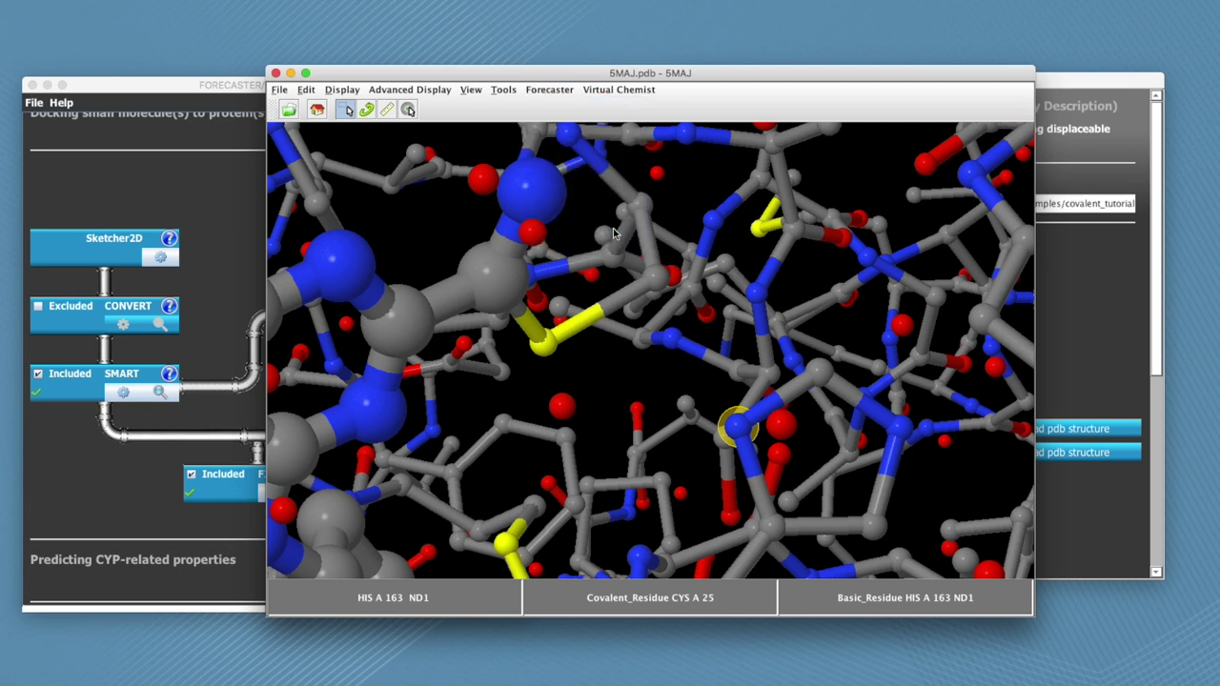
click(276, 74)
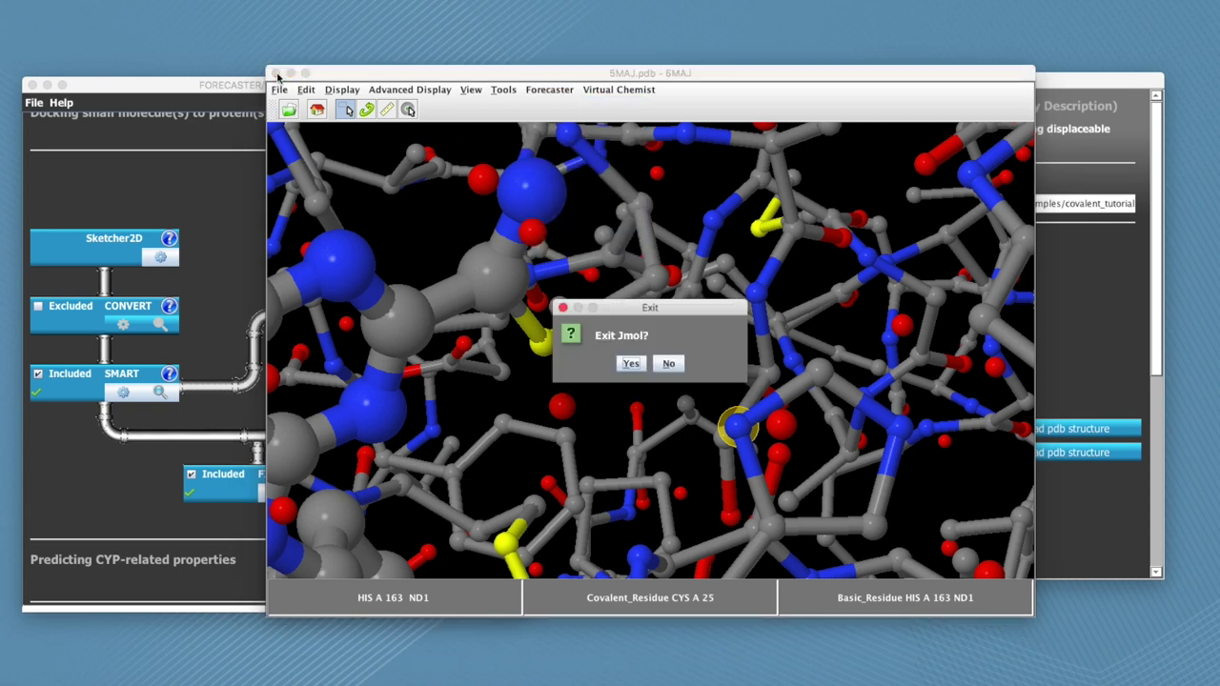
click(632, 367)
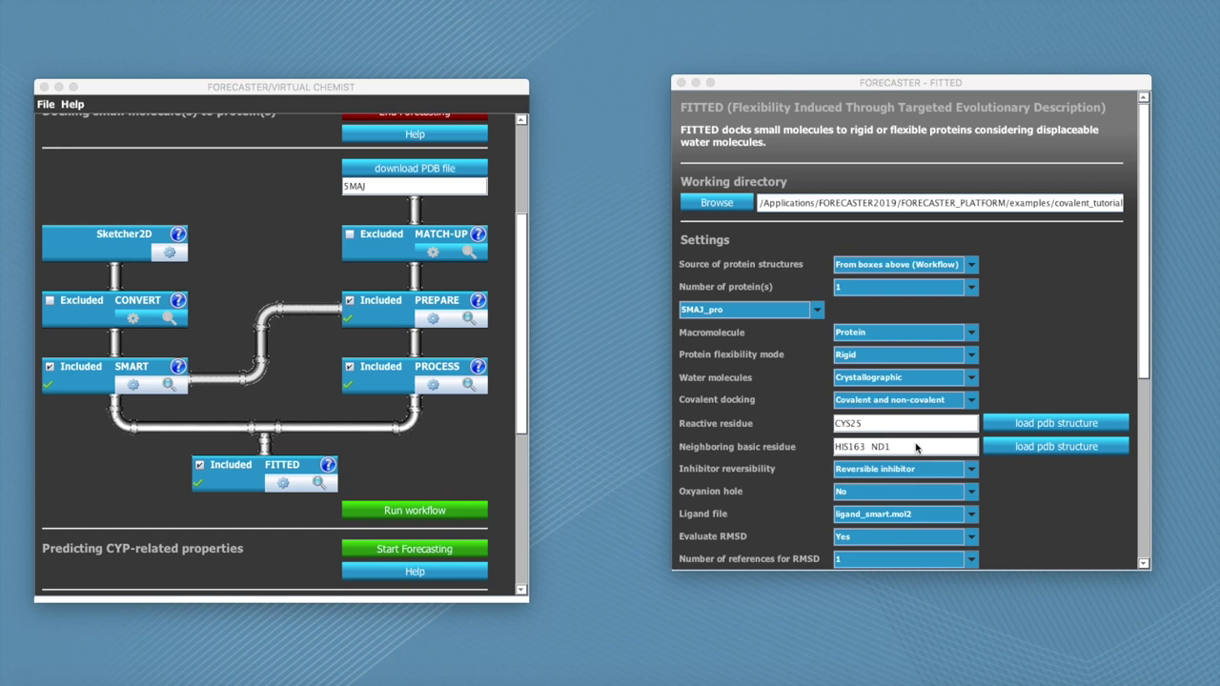
Step: Keep the oxyanion hole option set to No
scroll(916, 447, down, 5)
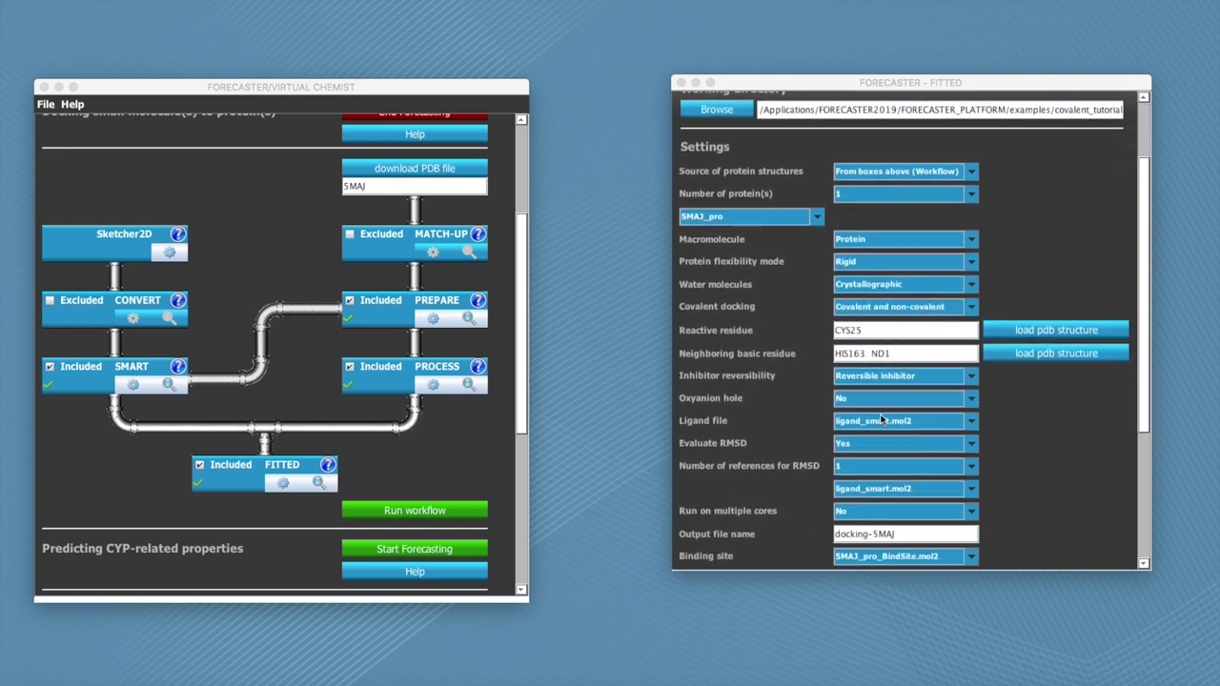
click(974, 400)
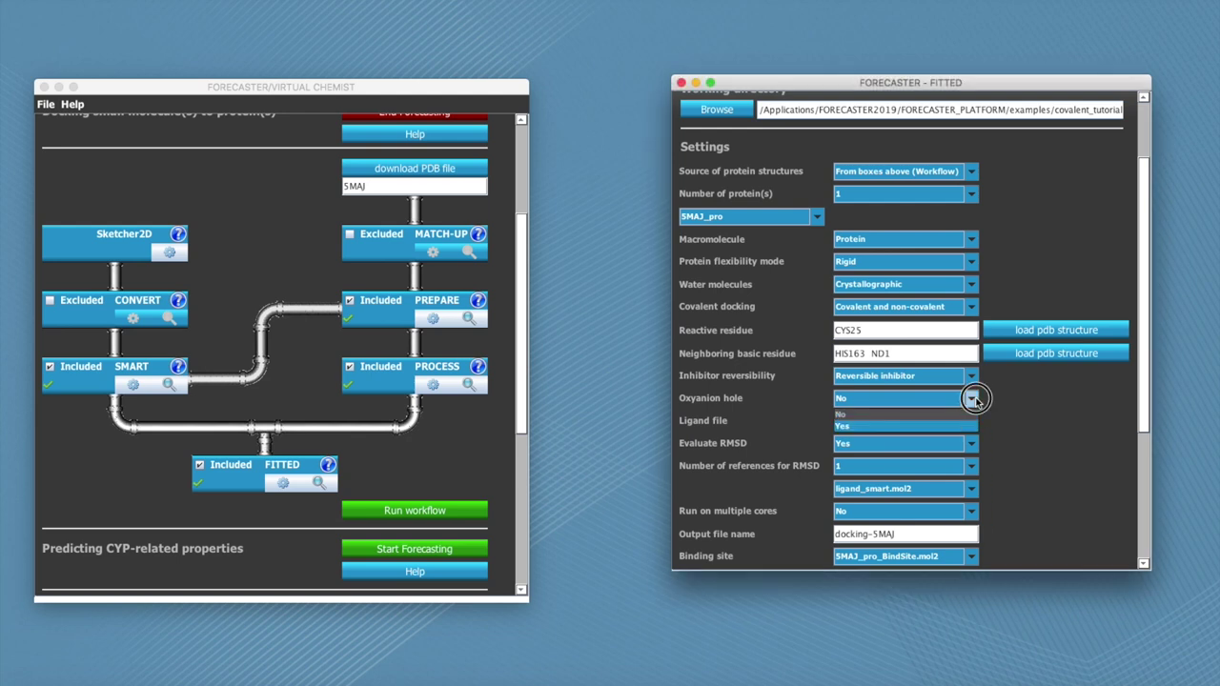
click(974, 400)
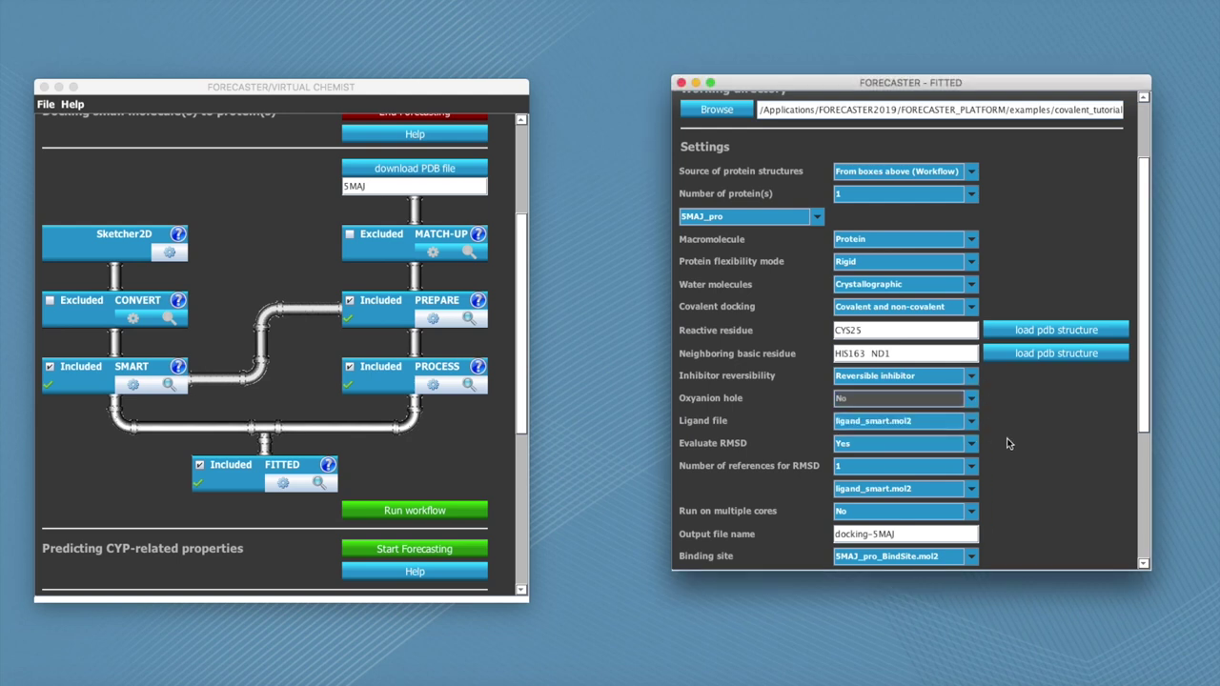
Step: Save the FITTED parameters over keyword-fitted.txt and close the settings window
scroll(1007, 439, down, 5)
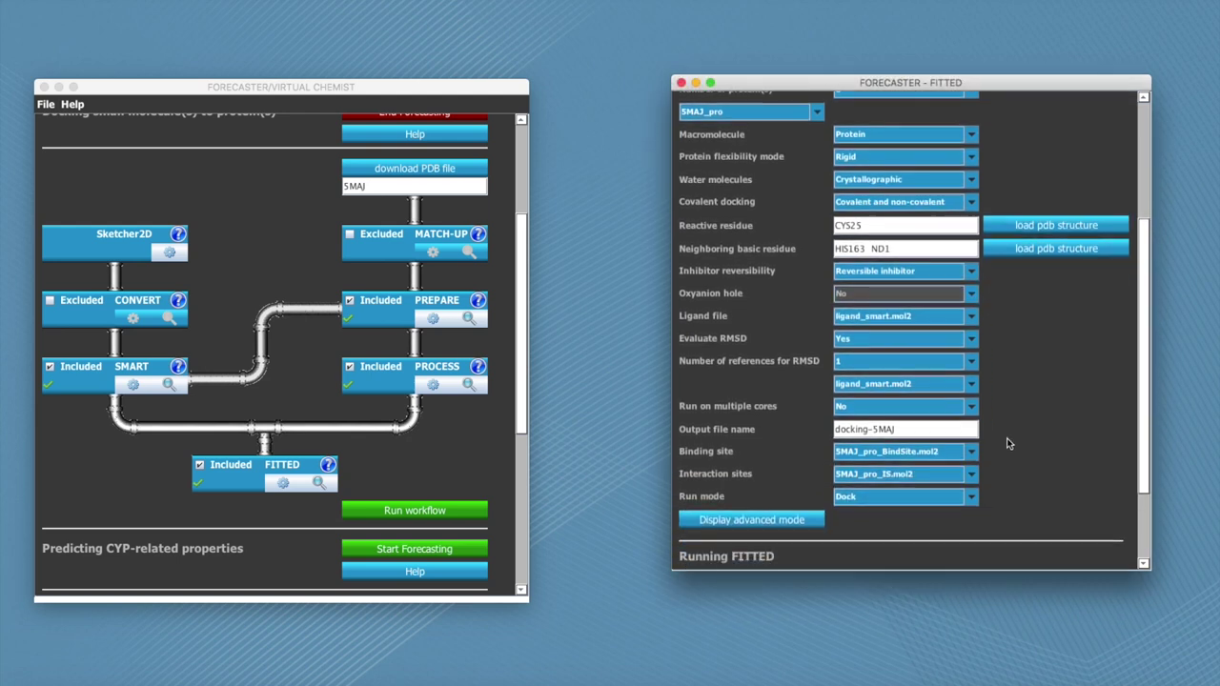
scroll(1009, 443, down, 3)
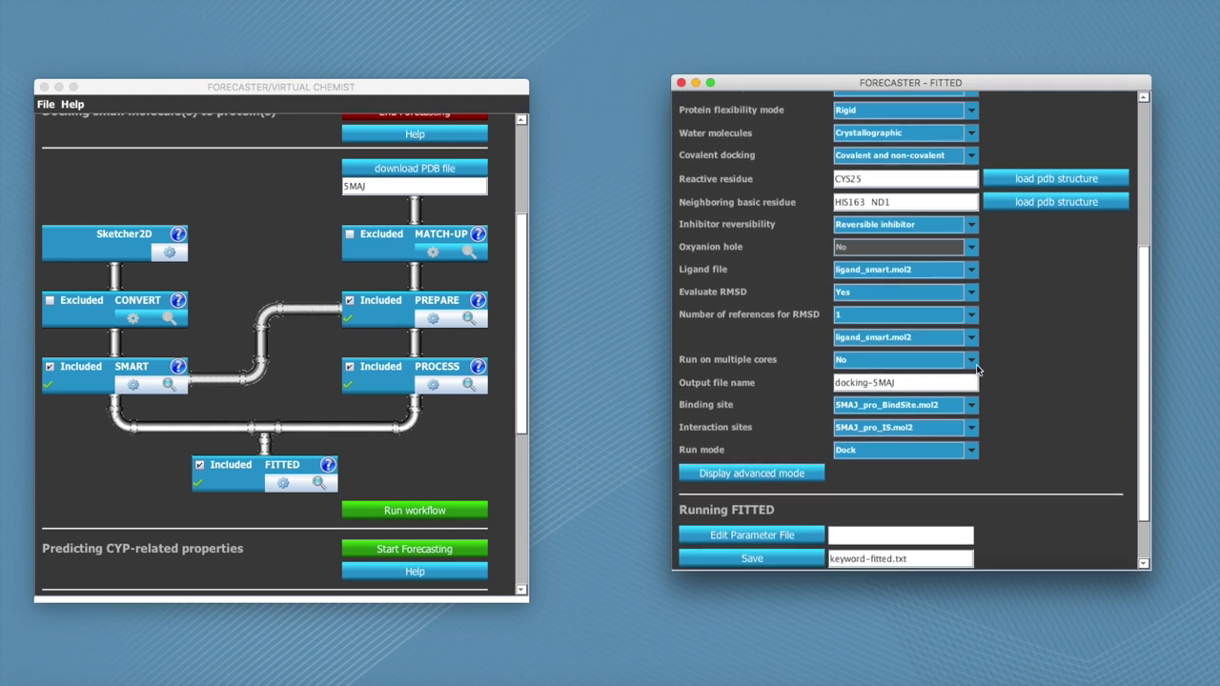
scroll(1001, 366, down, 3)
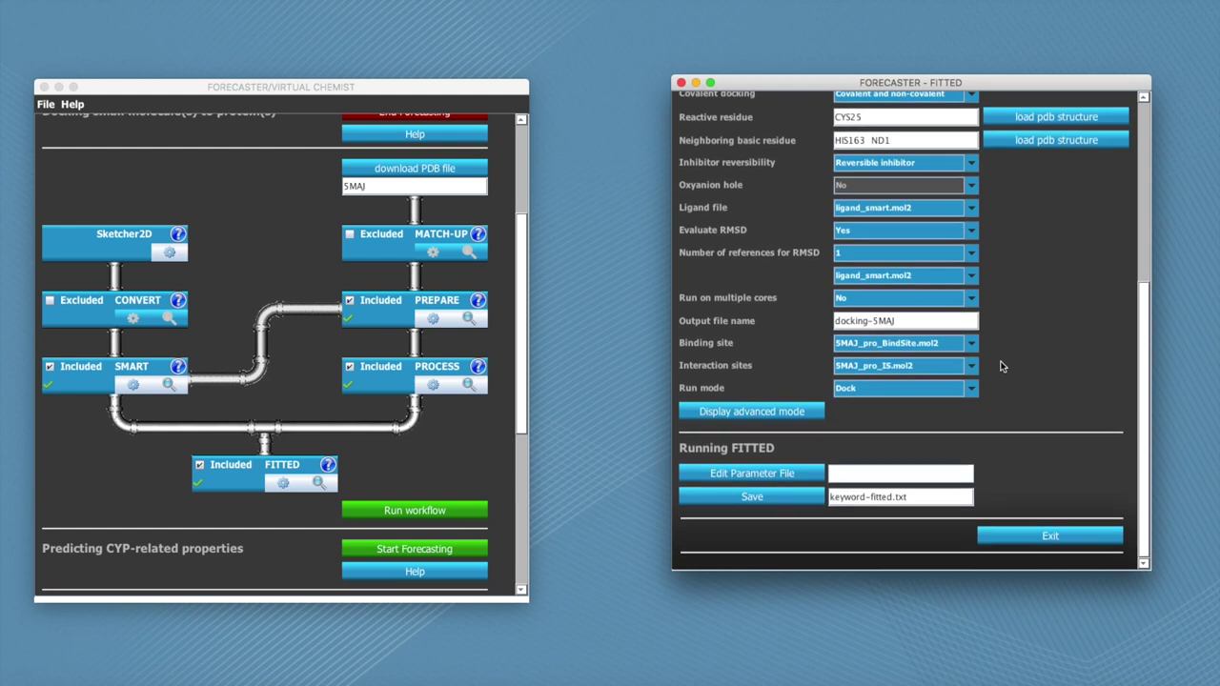
click(753, 500)
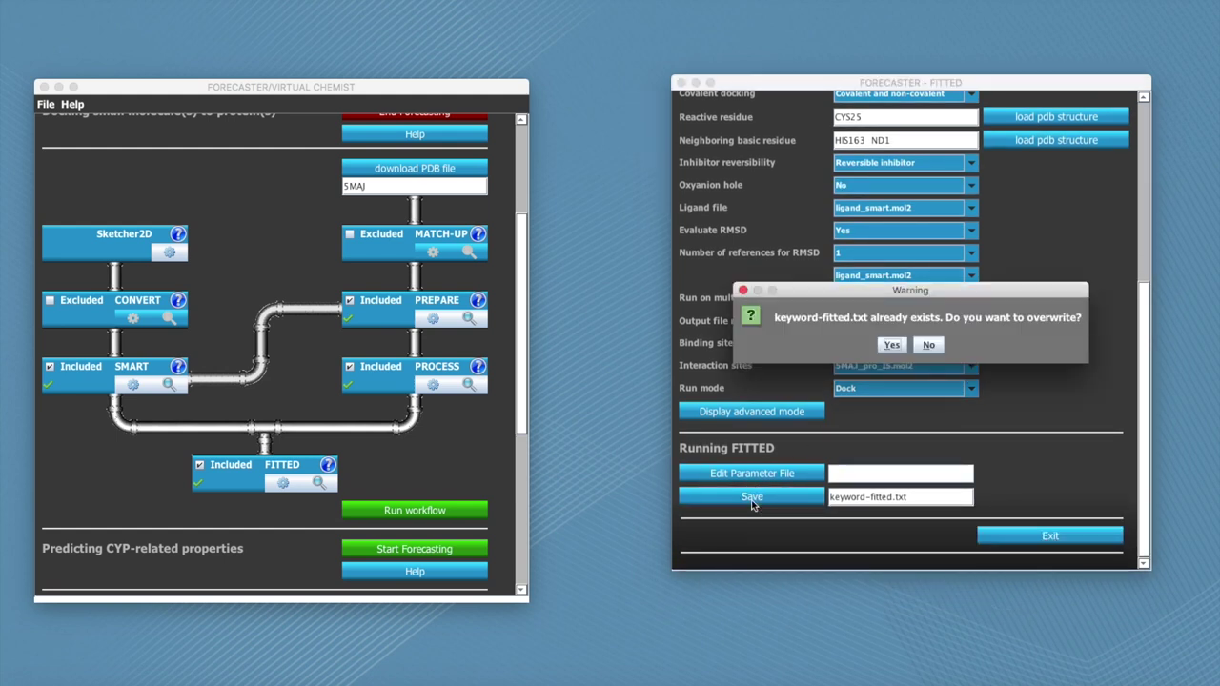
click(910, 343)
click(907, 346)
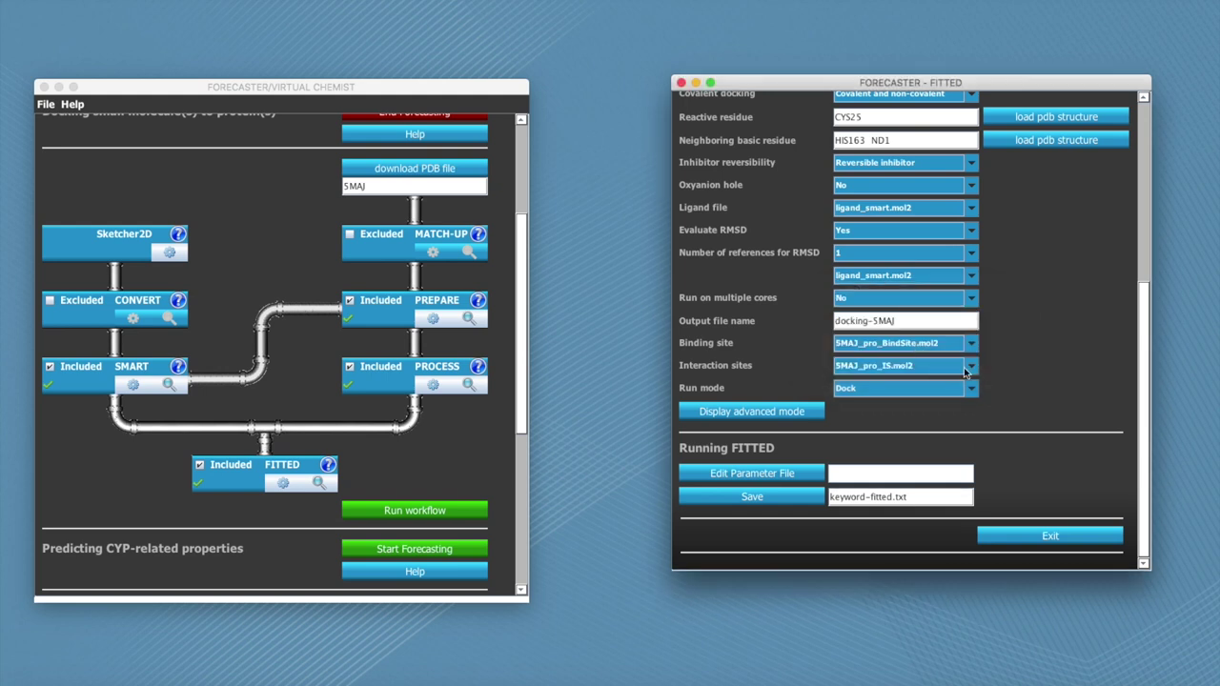
click(1064, 540)
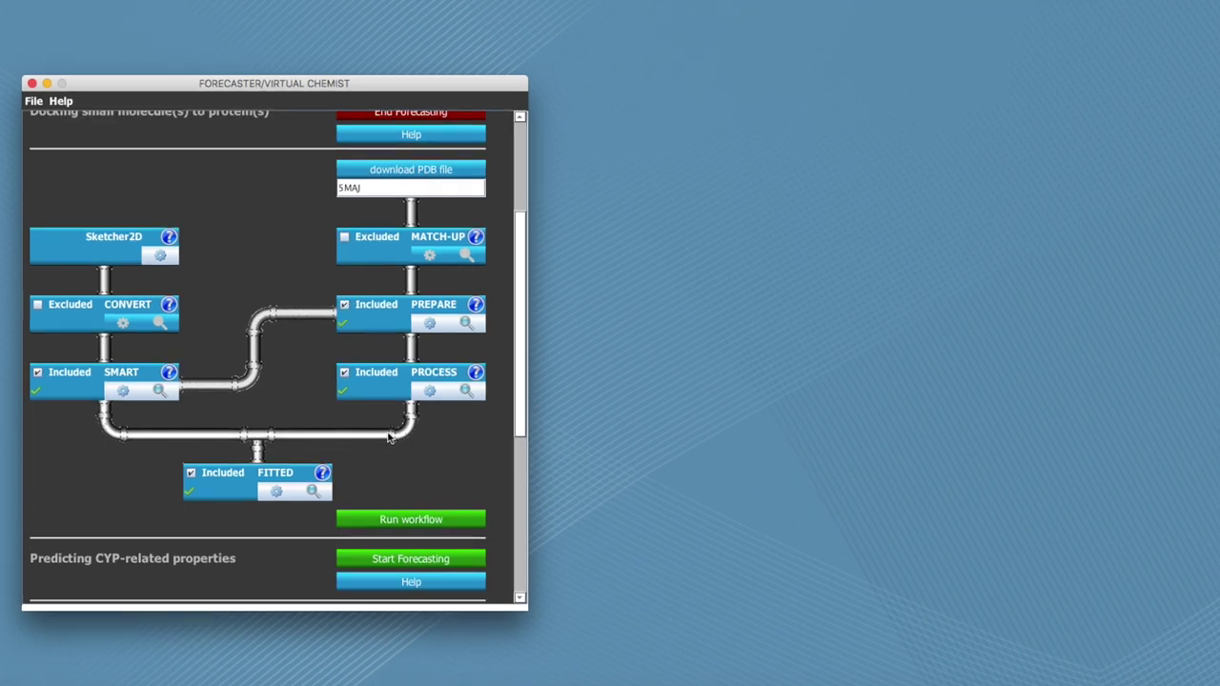
Step: Run the docking workflow and select docking-5MAJ_1.sdf as the FITTED docked poses file
click(448, 523)
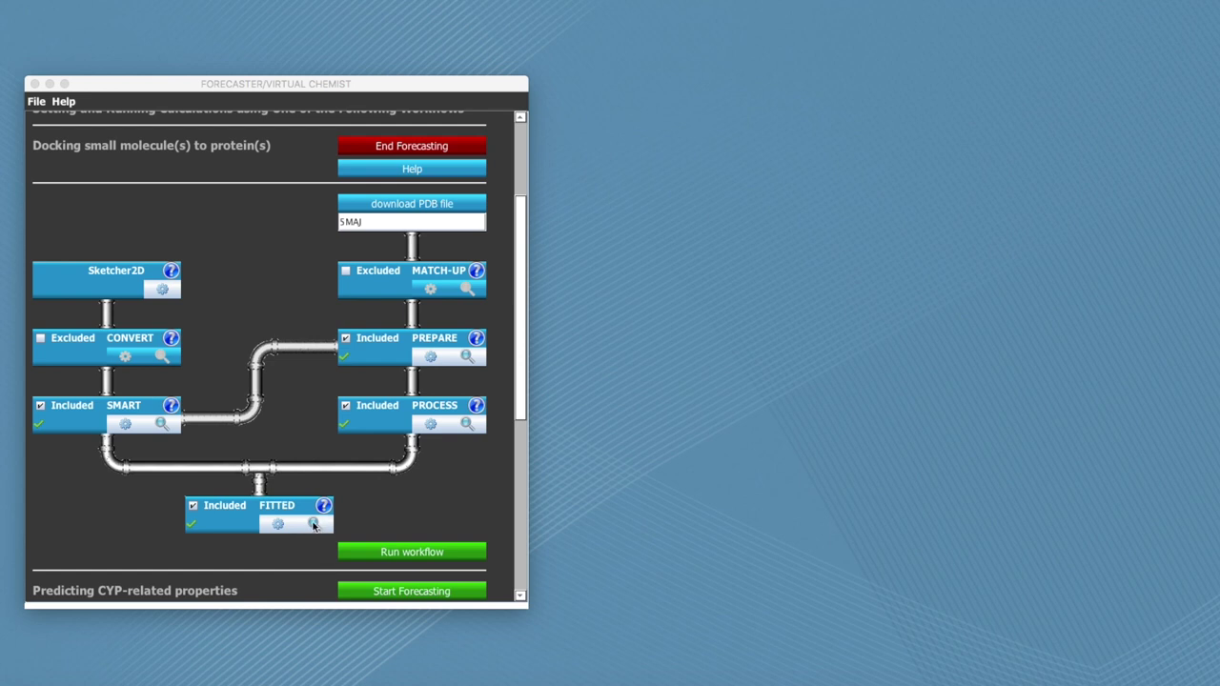
click(314, 526)
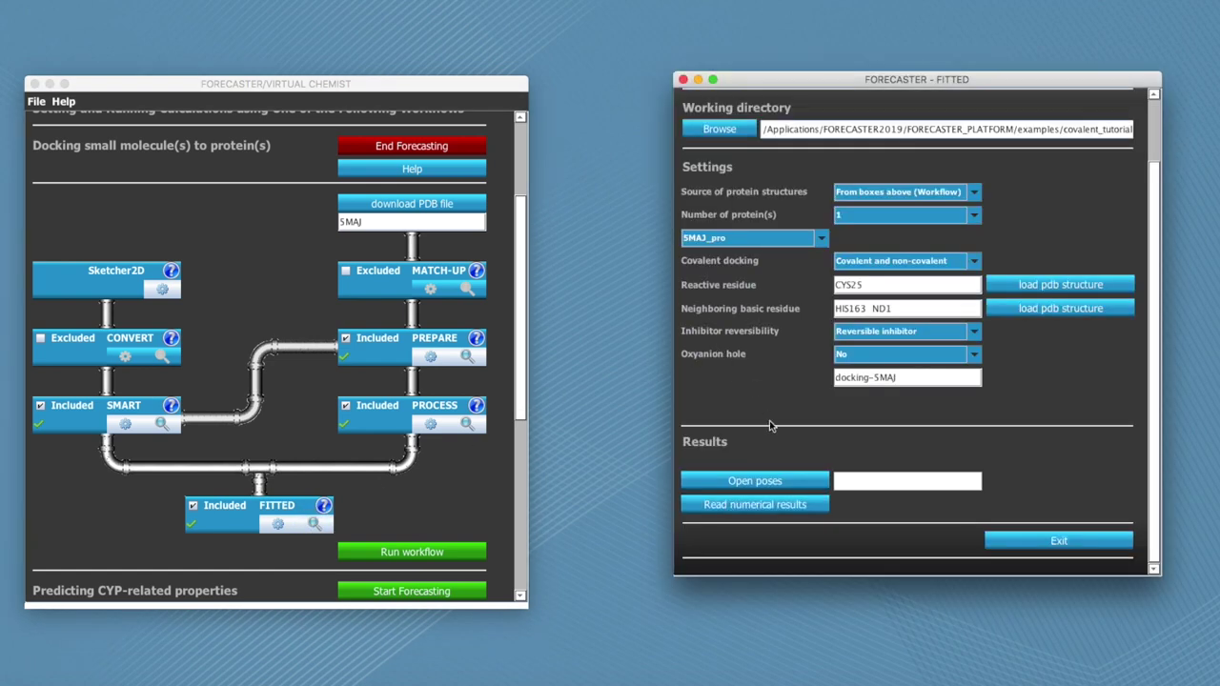
click(780, 485)
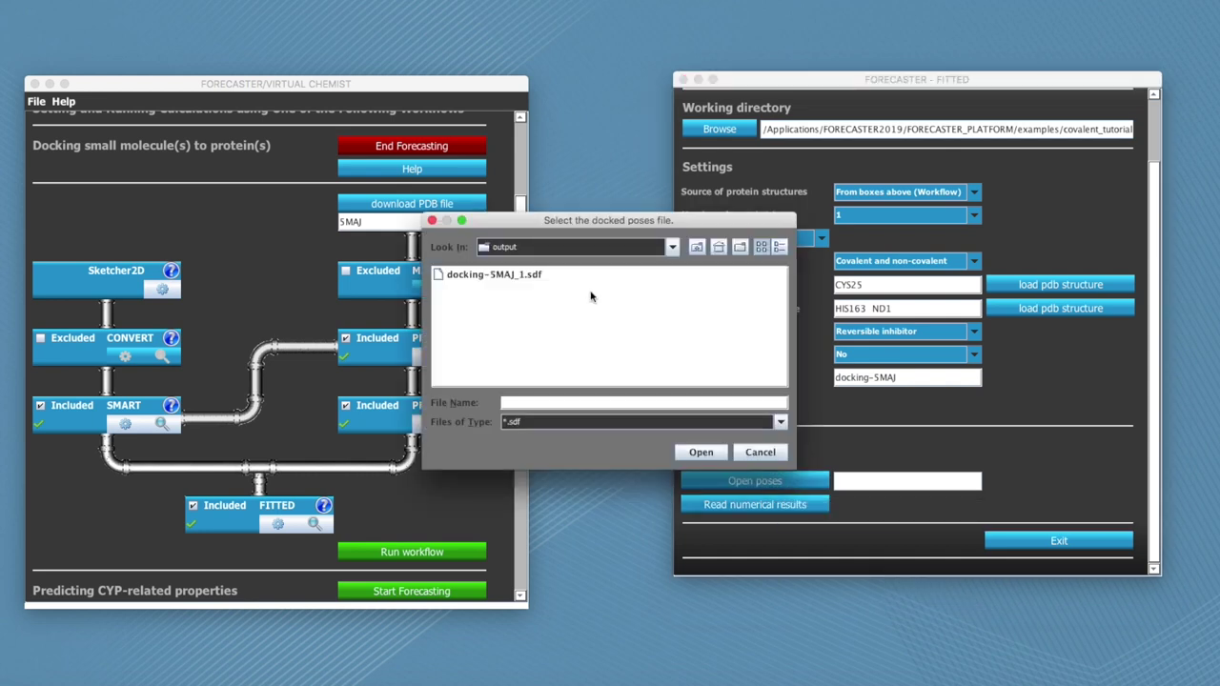
click(513, 279)
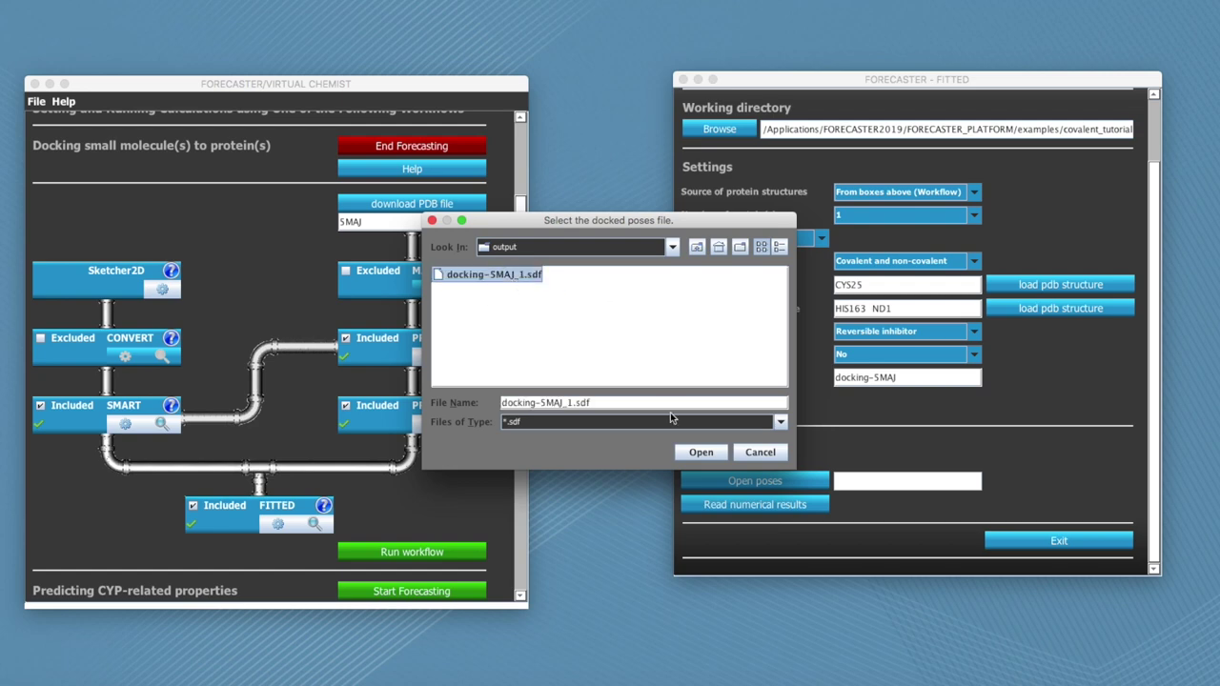
Step: Open docking-5MAJ_1.sdf in Jmol with the protein displayed, inspect the covalent attachment, then close the viewer
click(705, 455)
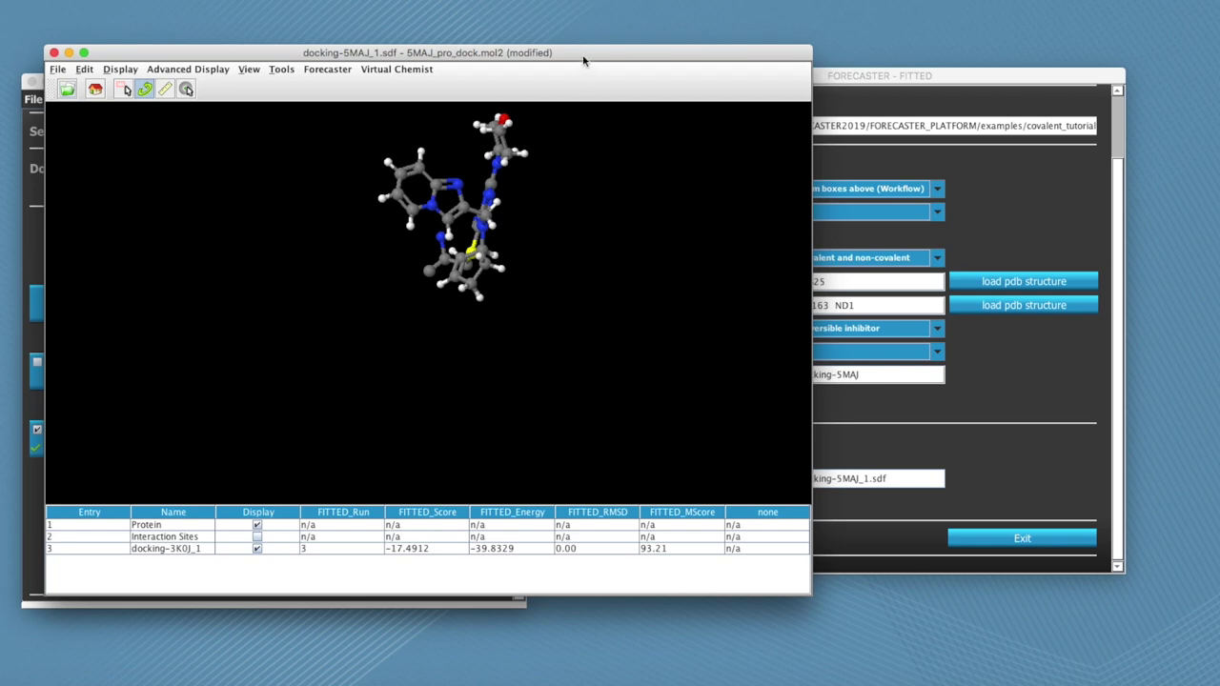
drag(583, 54, 824, 91)
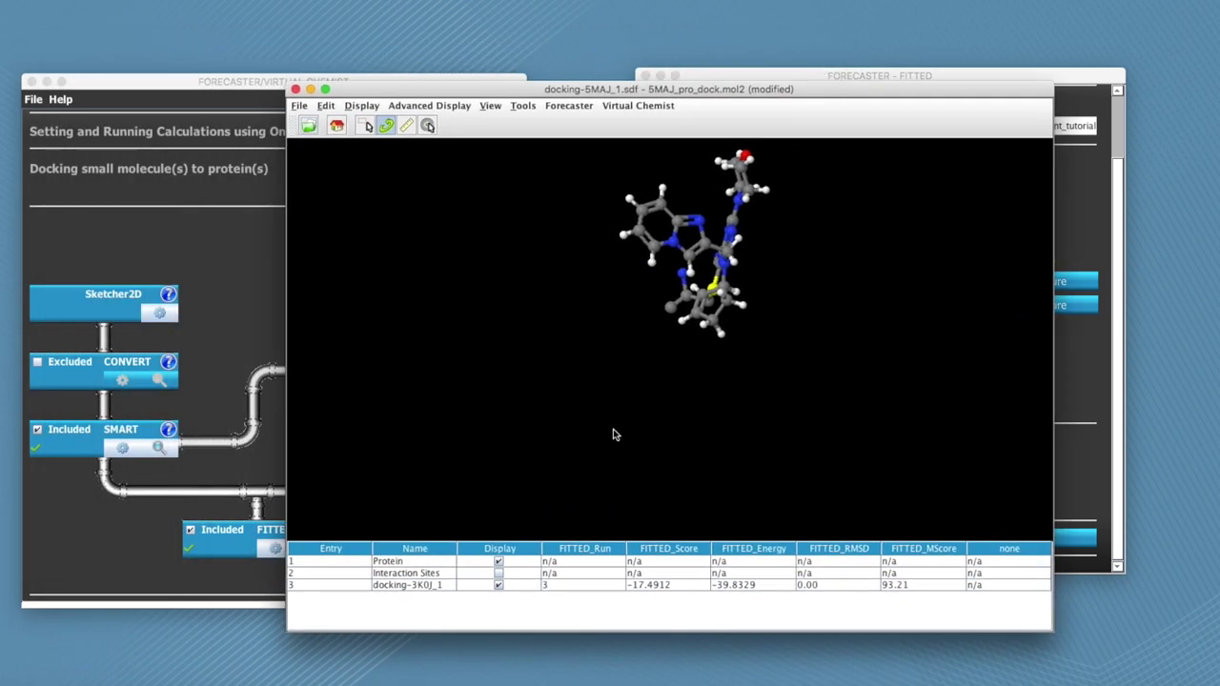
click(499, 561)
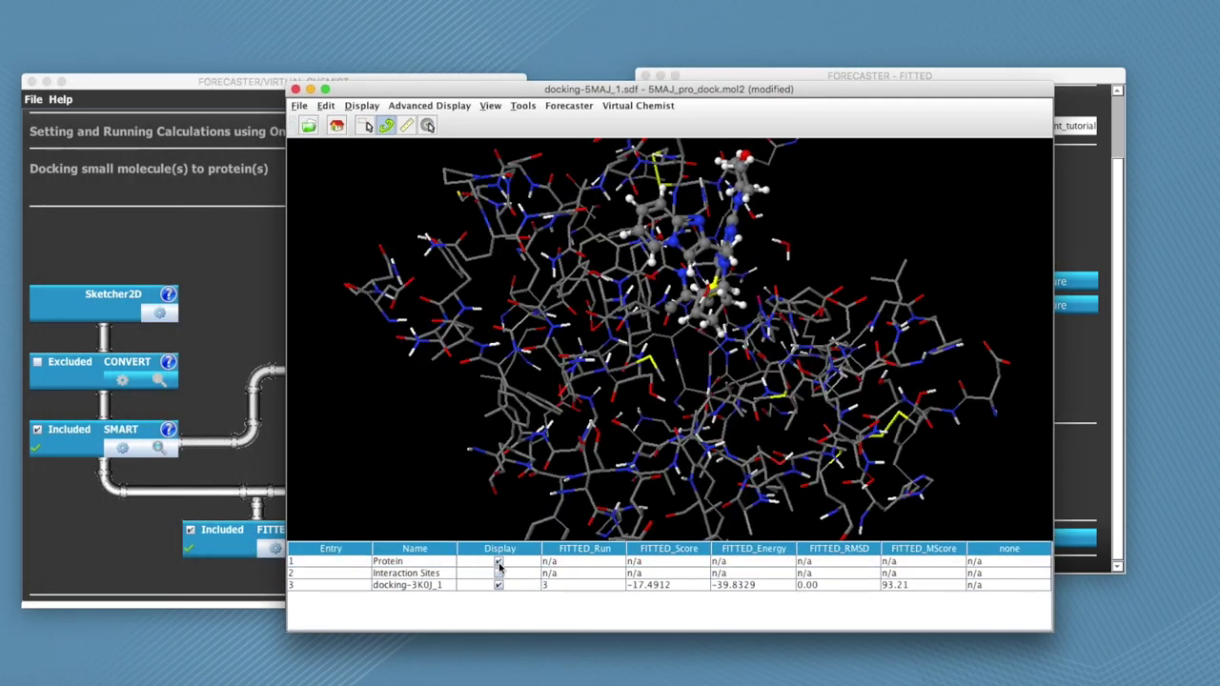
drag(760, 274, 706, 322)
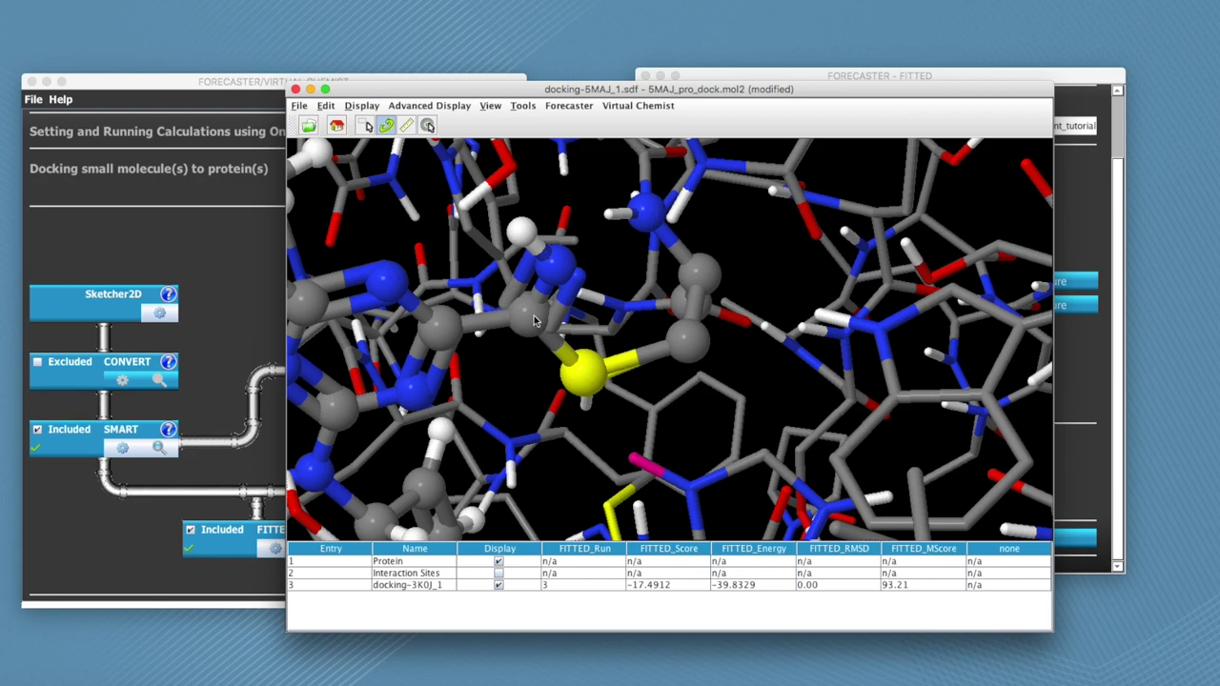
drag(542, 320, 625, 316)
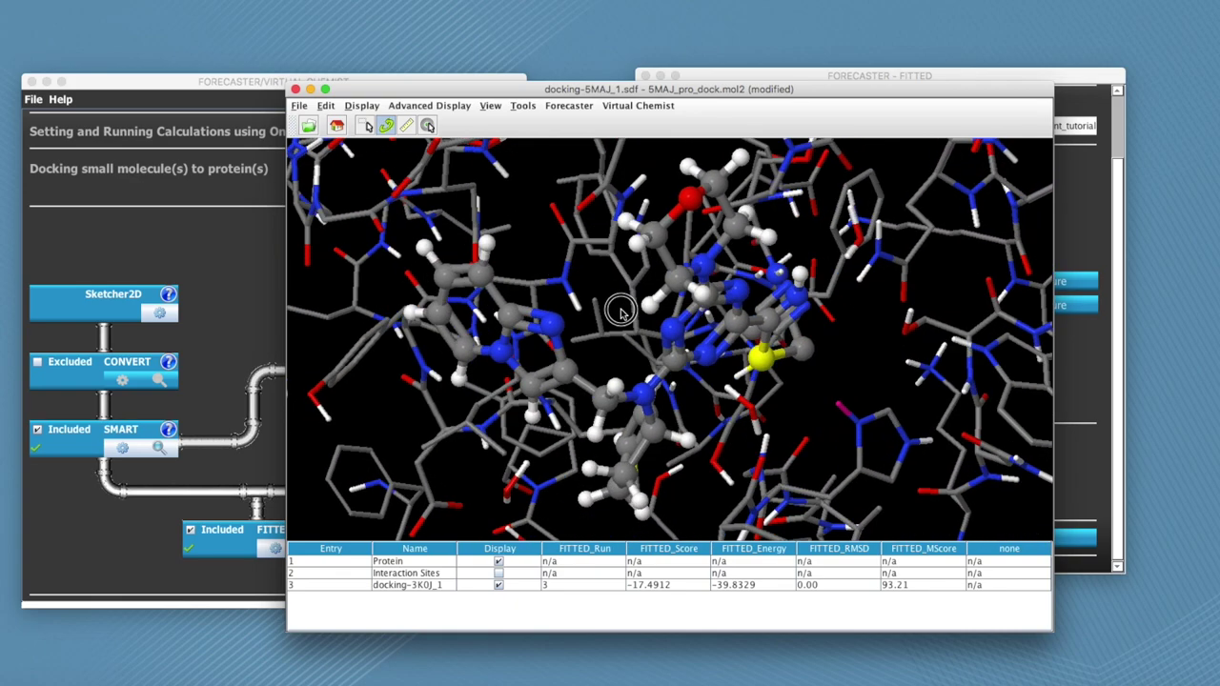
click(295, 89)
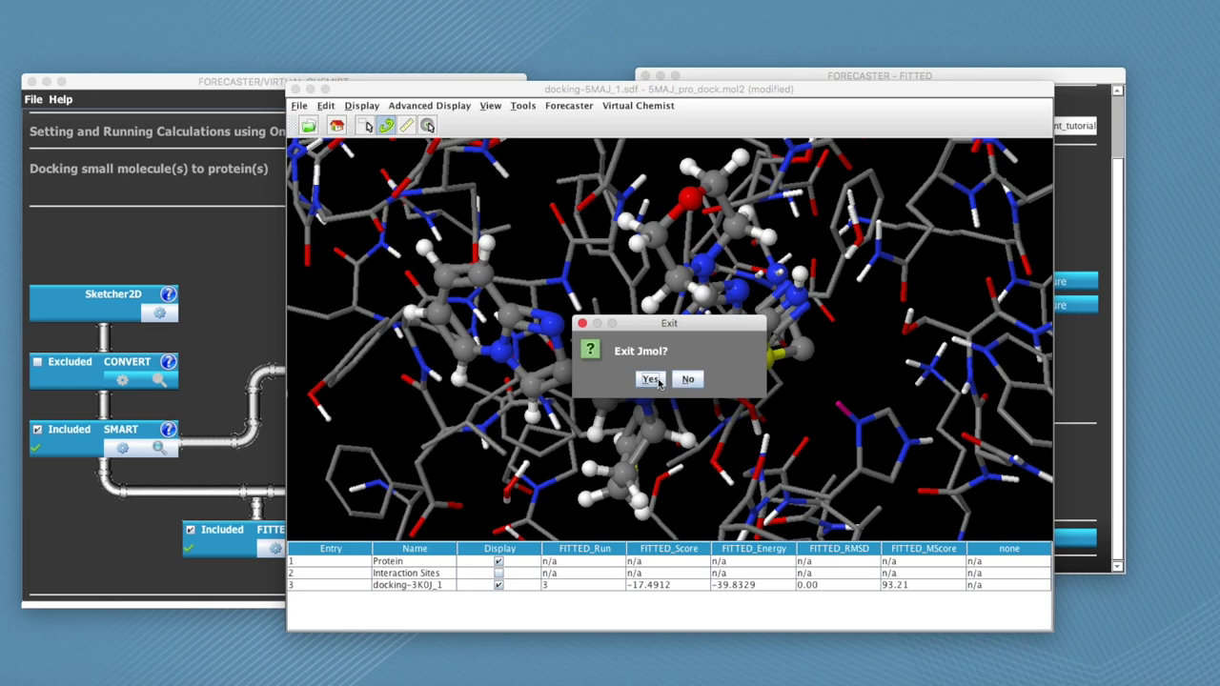
Step: Exit Jmol, open docking-5MAJ_1-results.txt, enlarge it and highlight the 1.23 RMSD
click(651, 381)
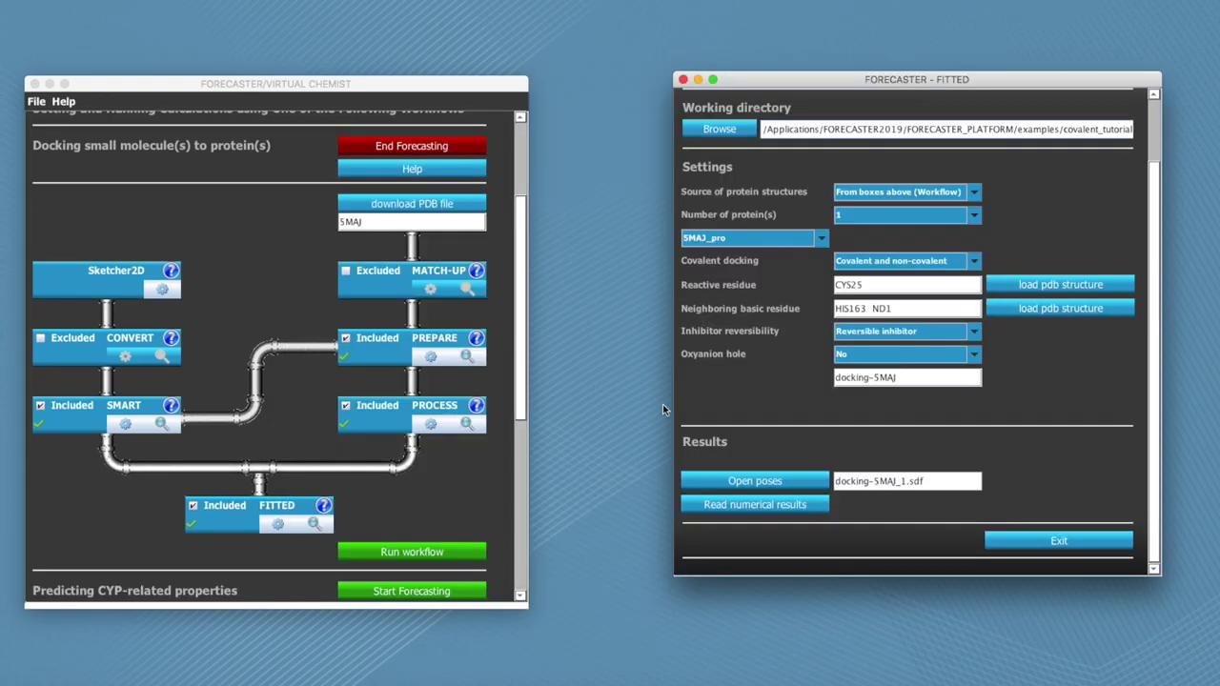
click(794, 510)
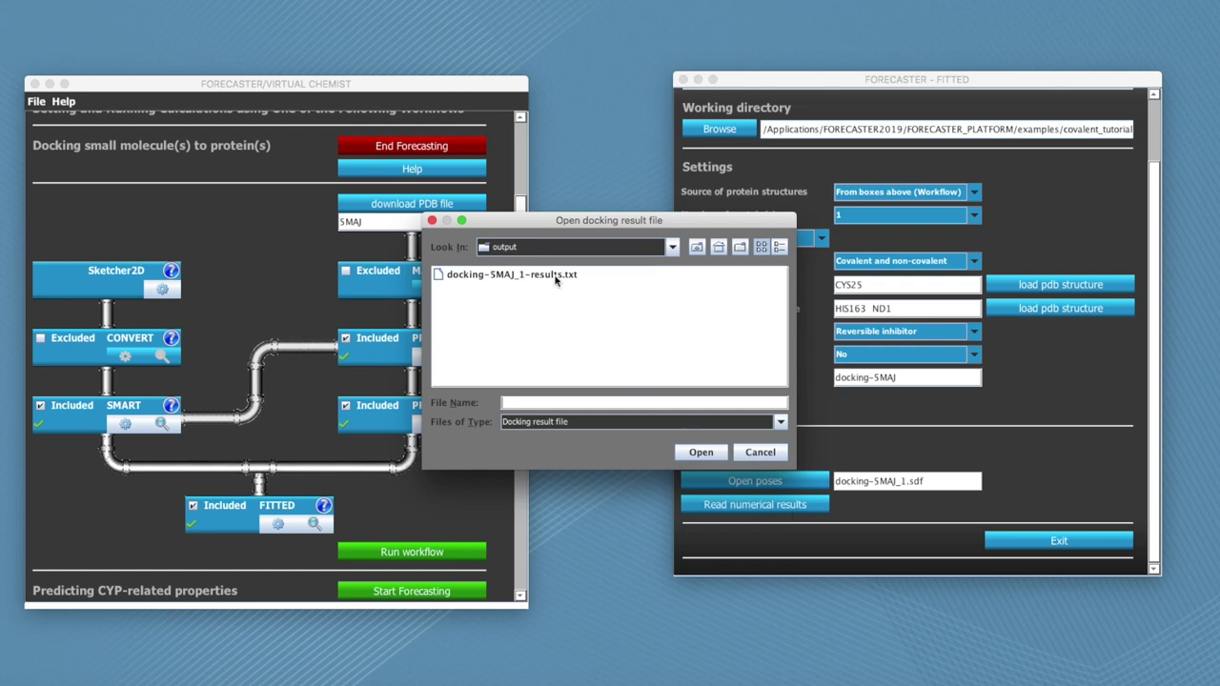
click(555, 276)
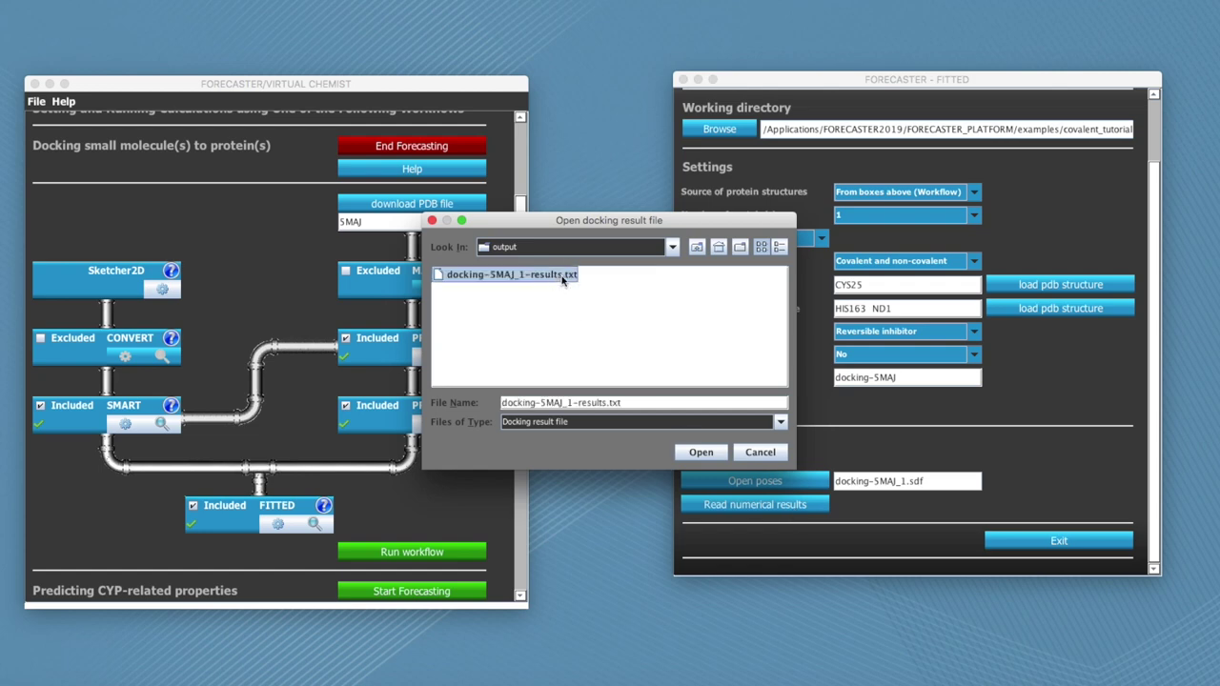
click(702, 453)
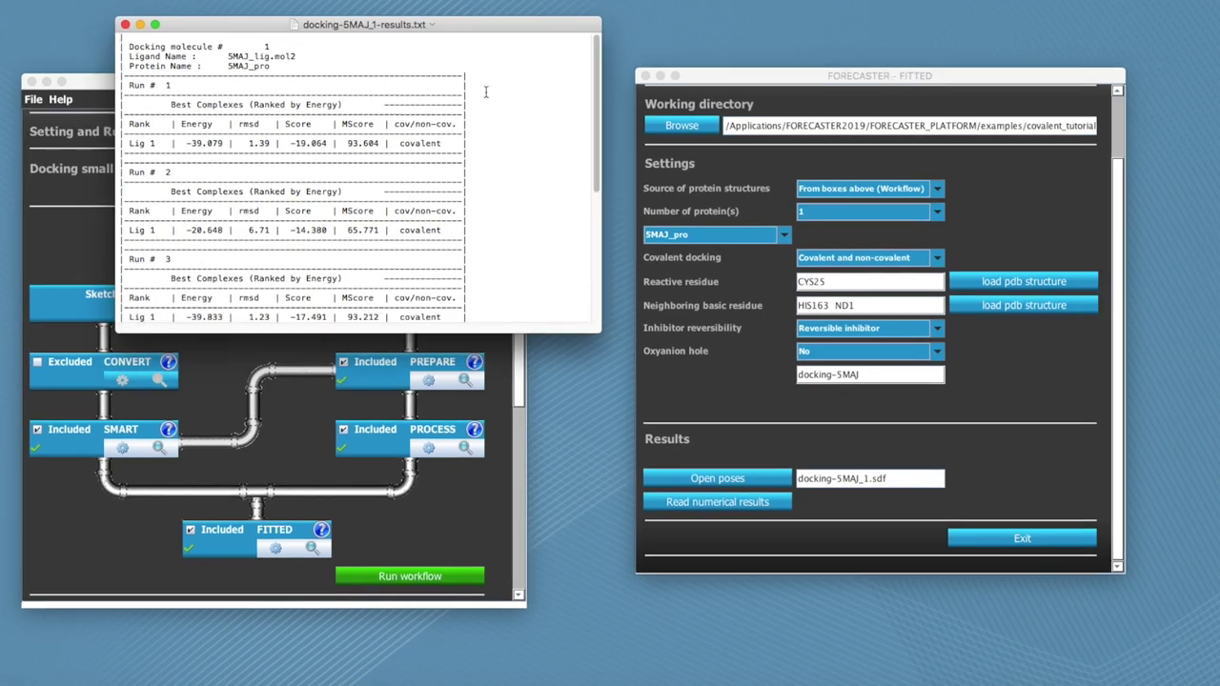
drag(601, 332, 745, 516)
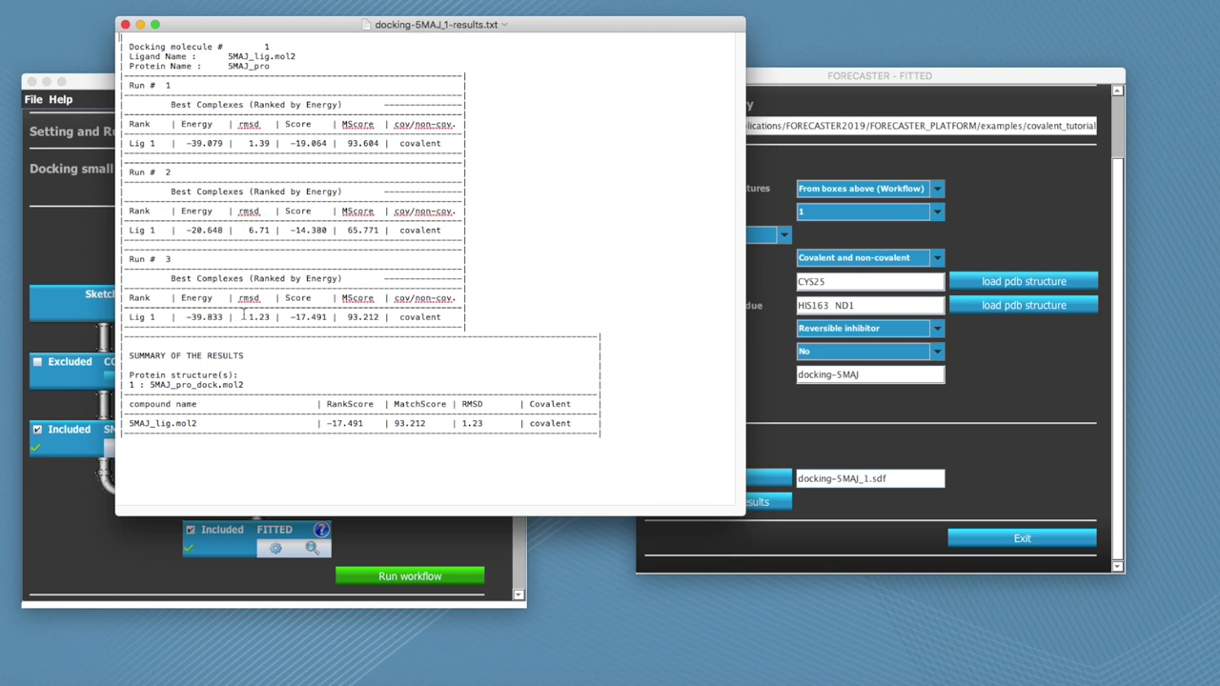
drag(500, 428, 461, 424)
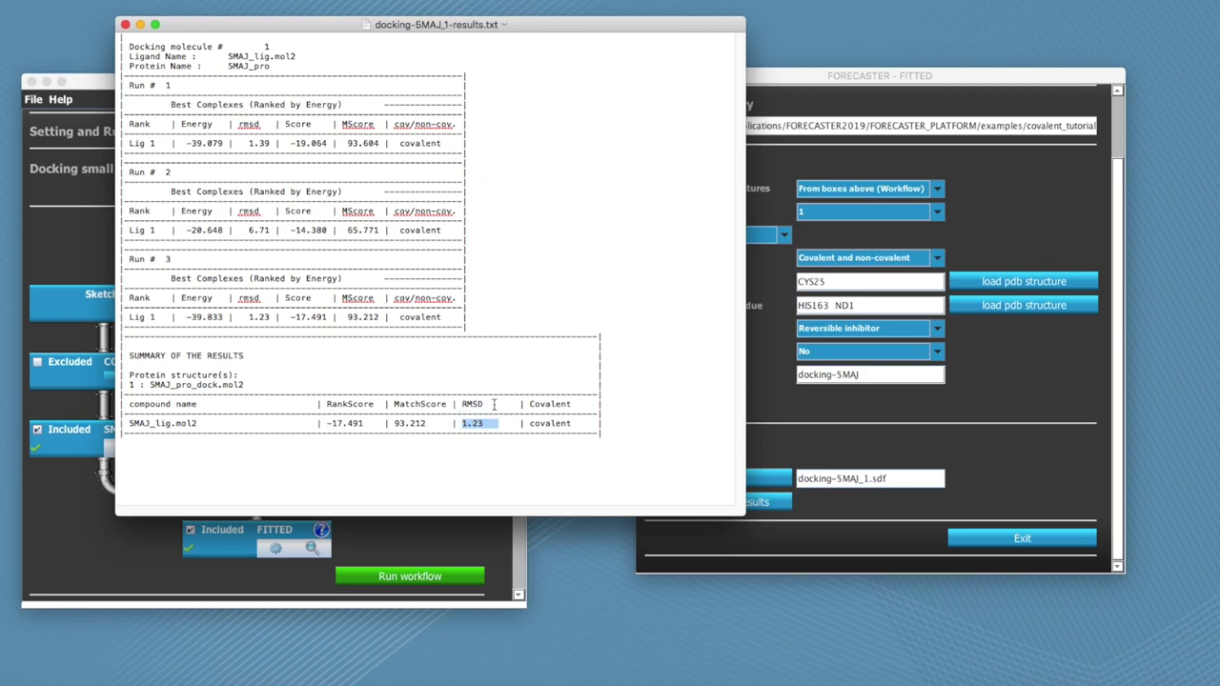